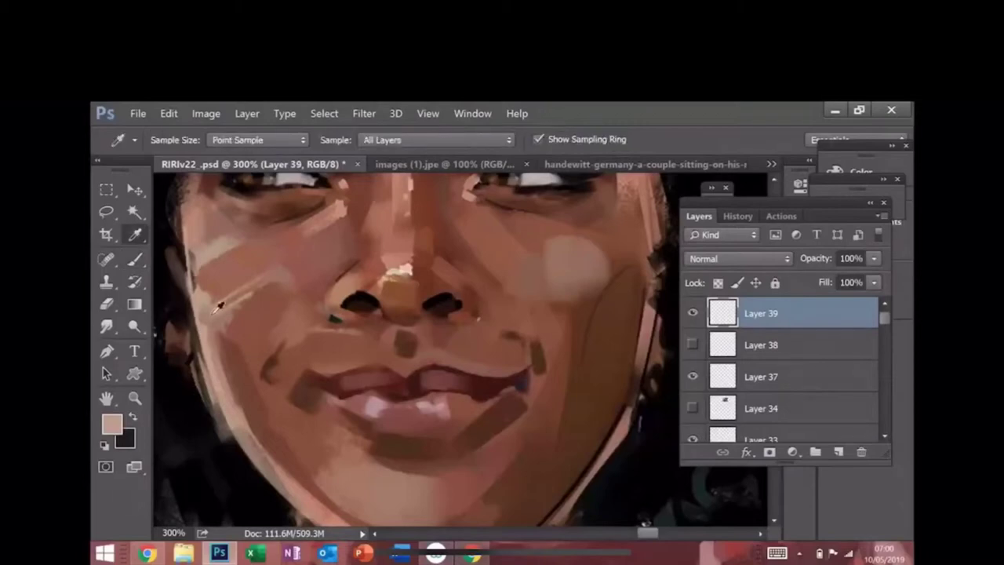
Step: Sample a darker red-brown cheek tone and enlarge the brush to 30
left_click(258, 301)
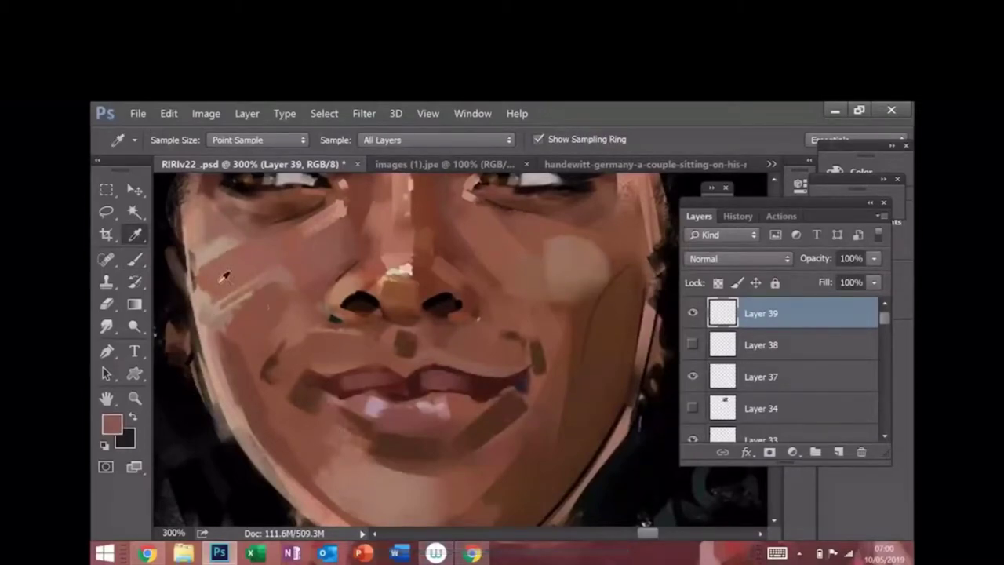
key("b")
key("bracketright")
key("bracketright")
key("bracketright")
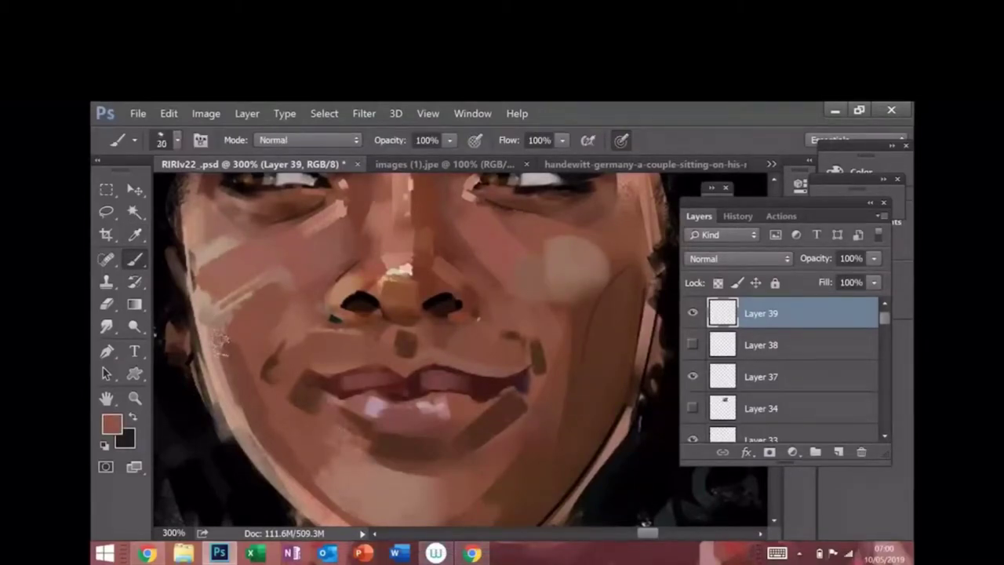
key("bracketright")
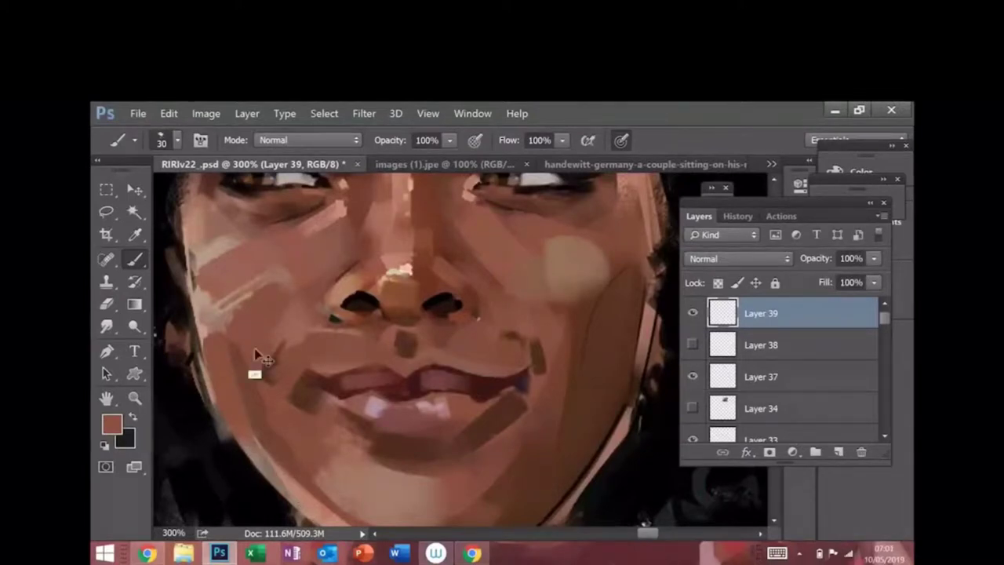
Step: Sample the skin tone beside the nose and set the brush to 15
left_click(135, 234)
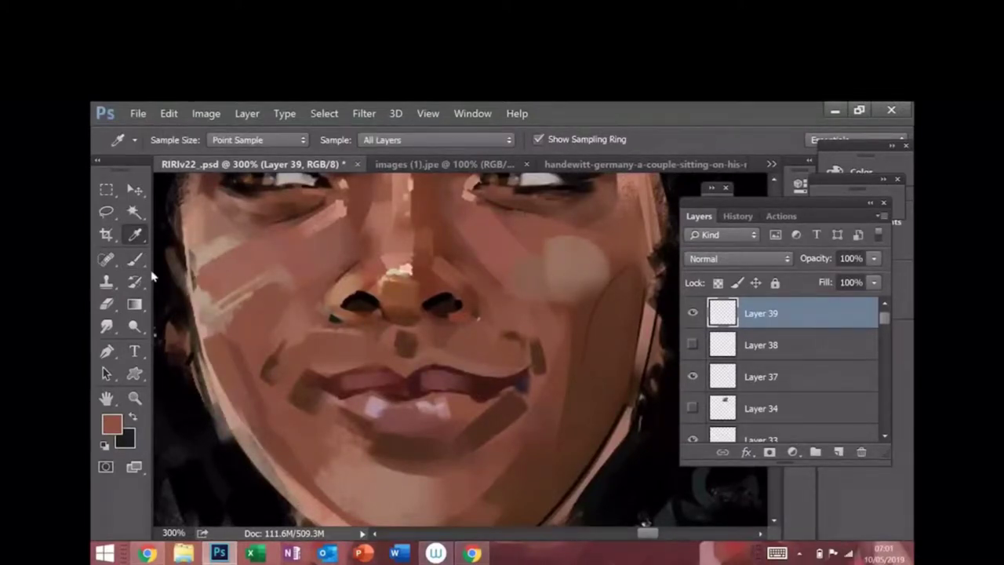
left_click(316, 289)
key("b")
key("bracketleft")
key("bracketleft")
key("bracketleft")
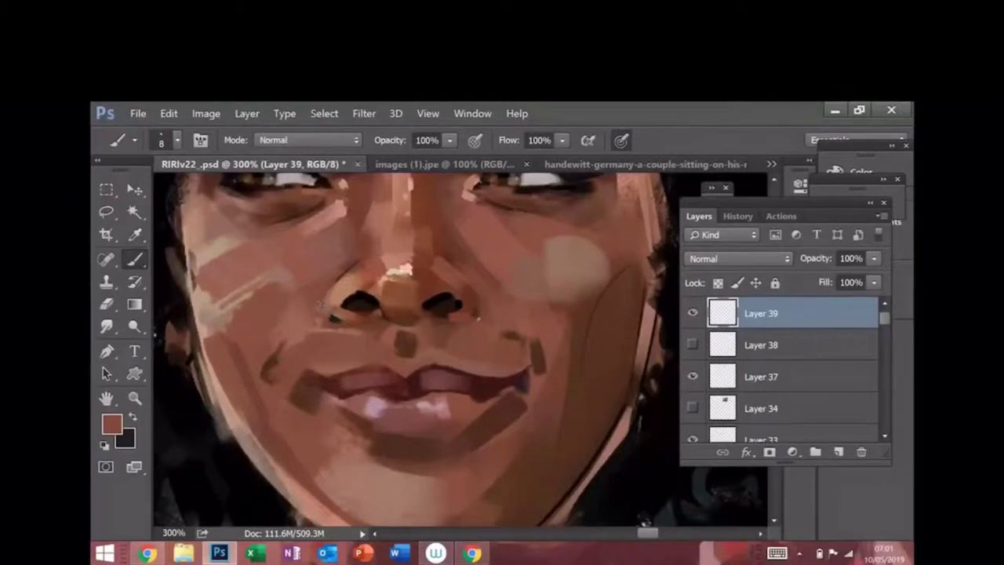
key("bracketright")
key("bracketright")
key("bracketright")
Step: Sample the nose bridge's light pink with a 10 px brush and pan up to the eye
left_click(135, 235)
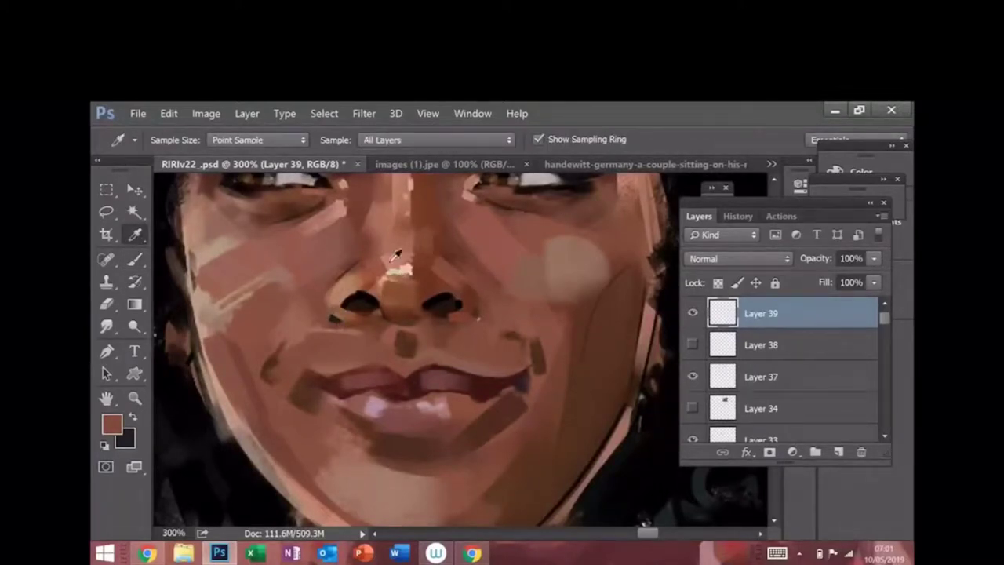
left_click(396, 254)
left_click(135, 259)
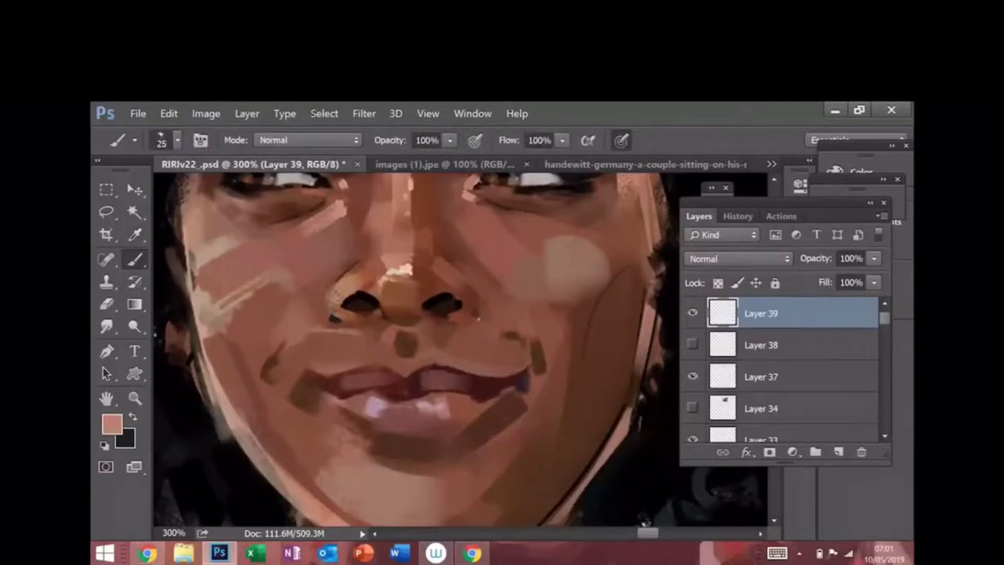
key("bracketleft")
key("bracketleft")
key("bracketleft")
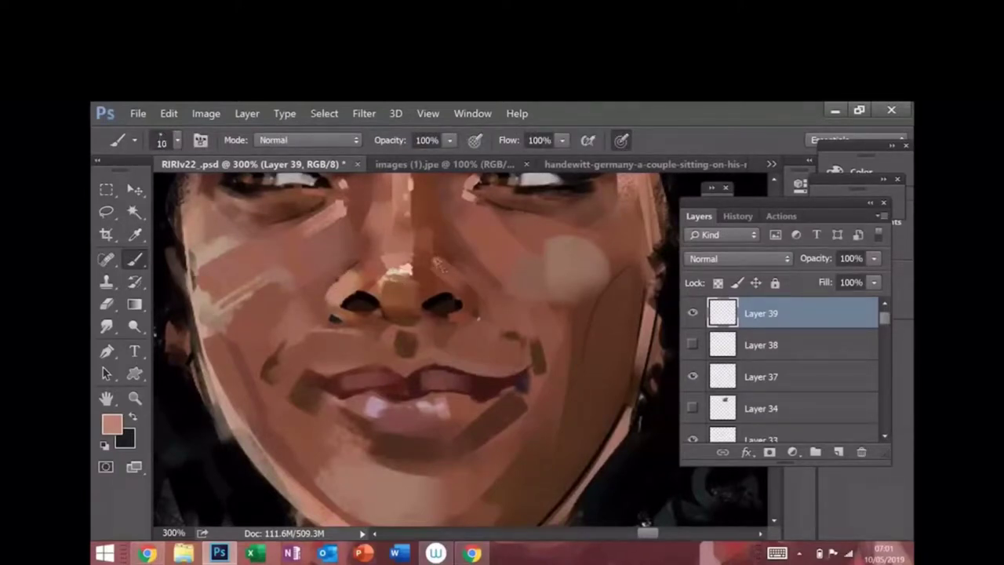
mouse_move(498, 202)
left_mouse_down()
mouse_move(365, 327)
mouse_move(331, 339)
left_mouse_up()
Step: Zoom to 500% on the eye and sample the iris's near-black
key("z")
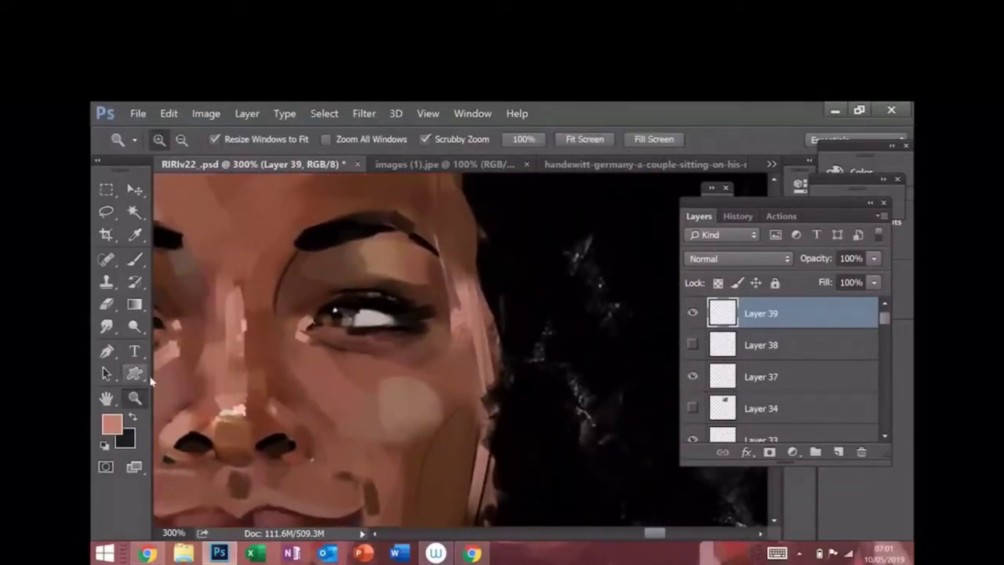
left_click(363, 306)
left_click(370, 311)
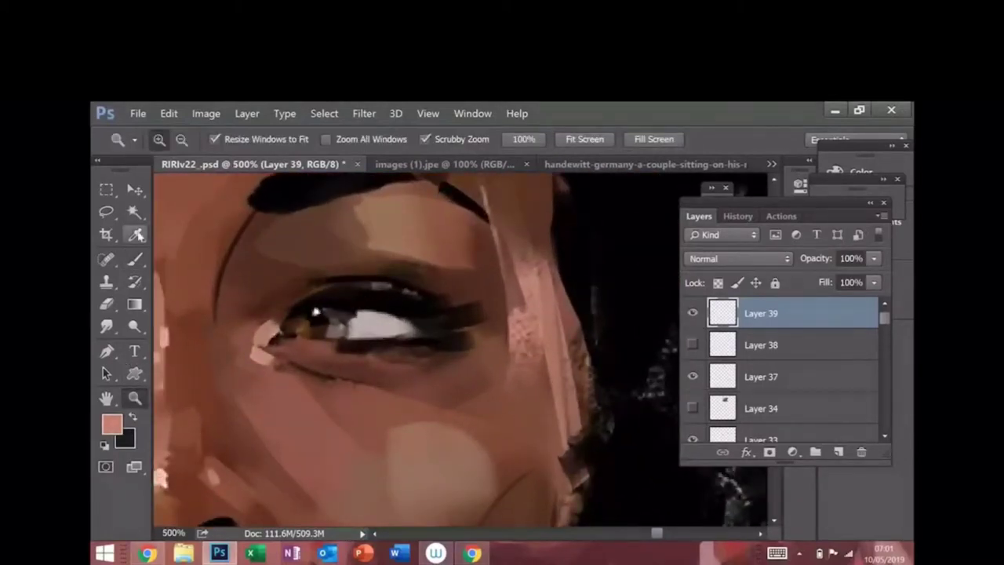
left_click(136, 235)
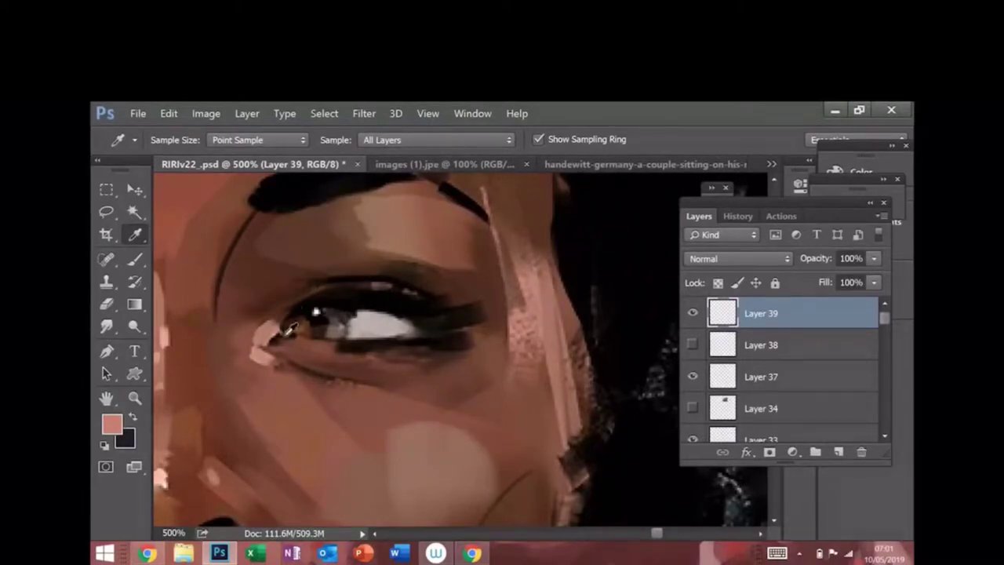
left_click(317, 317)
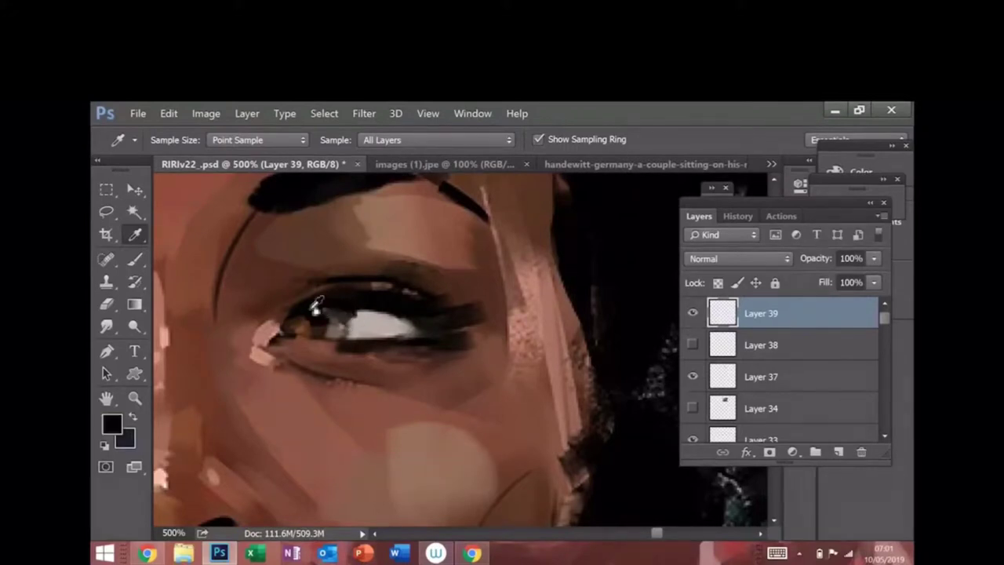
Step: Darken the eye white's left edge with a 5 px near-black brush, then sample iris brown
key("b")
key("bracketleft")
key("bracketleft")
key("bracketleft")
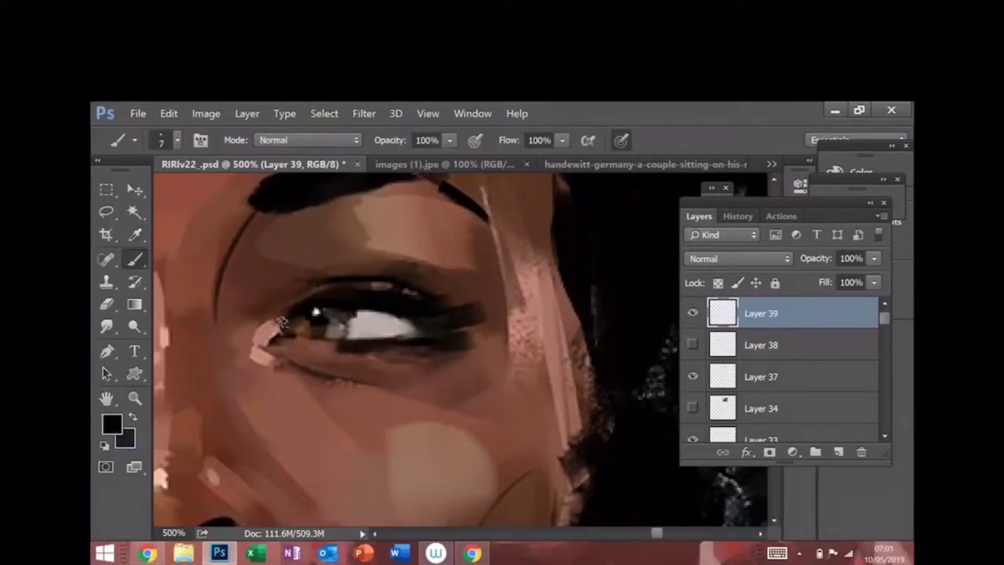
key("bracketleft")
key("bracketleft")
key("bracketright")
key("bracketright")
key("bracketleft")
key("bracketleft")
key("bracketright")
key("bracketright")
key("bracketright")
key("bracketleft")
key("bracketleft")
key("bracketleft")
left_click_drag(350, 334, 346, 306)
key("i")
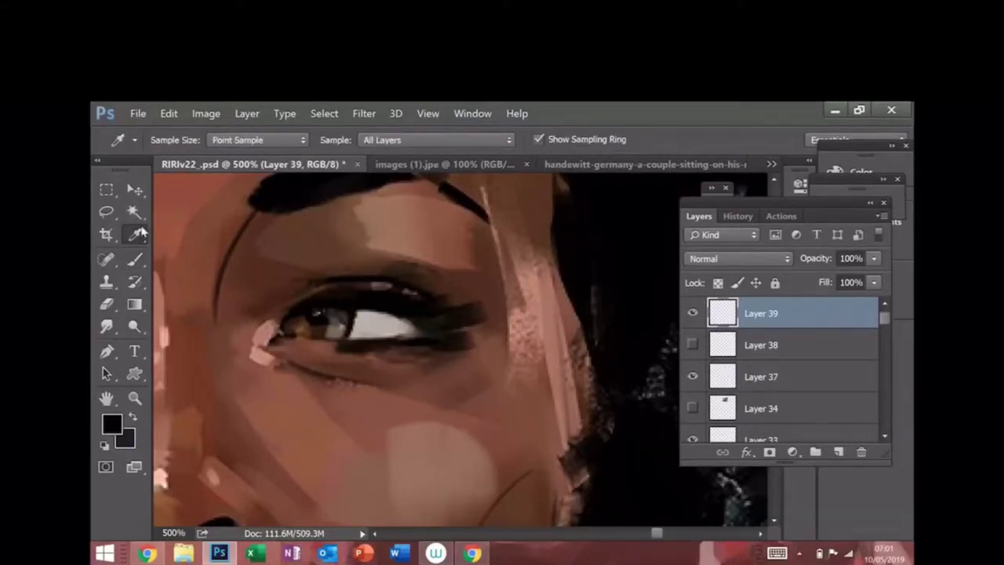
left_click(304, 309)
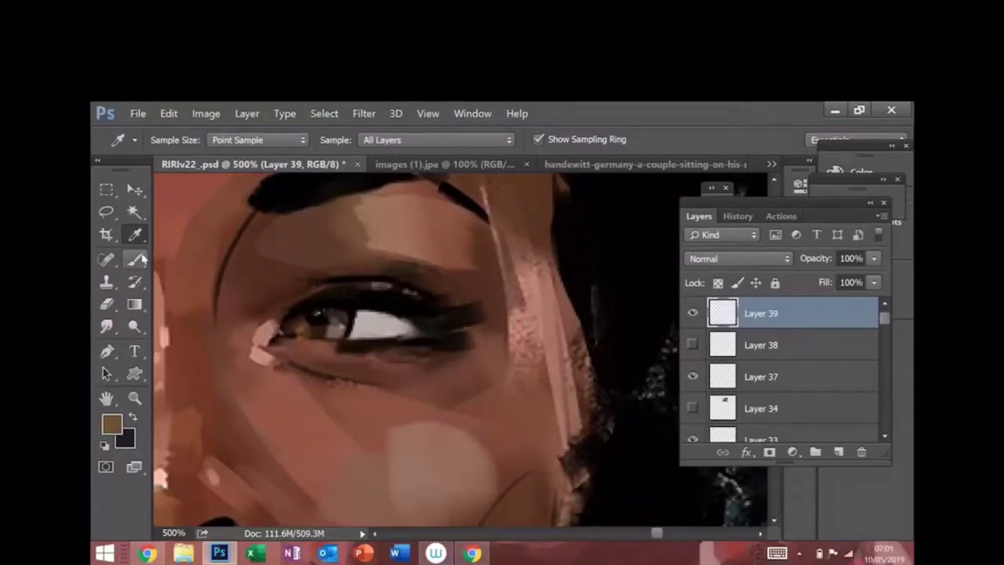
Step: Repaint the iris in a lighter brown with an 8 px brush
key("b")
key("bracketright")
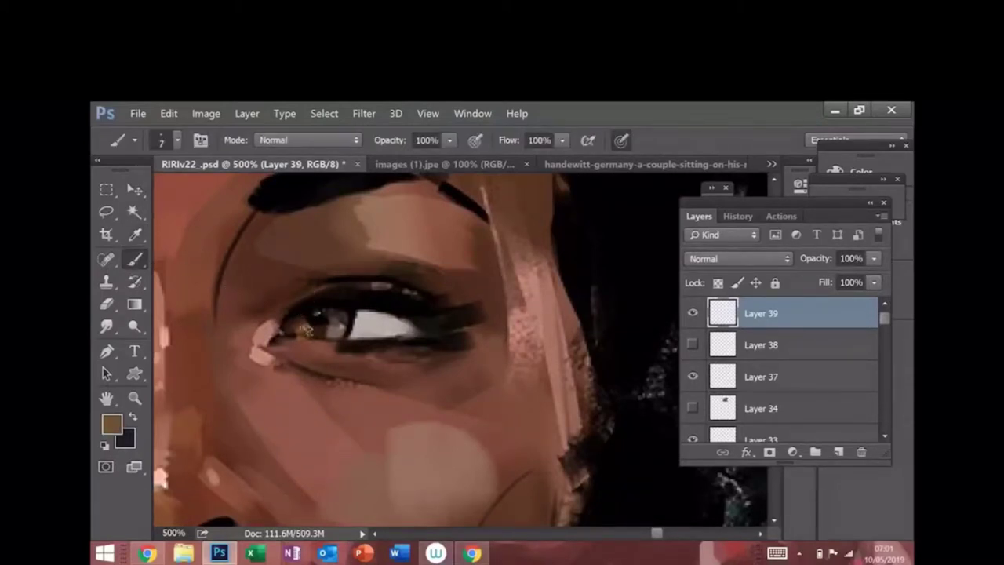
key("bracketright")
key("bracketright")
key("bracketright")
key("bracketright")
left_click_drag(306, 327, 319, 329)
Step: Sample a darker iris tone and enlarge the brush to 20
left_click(134, 233)
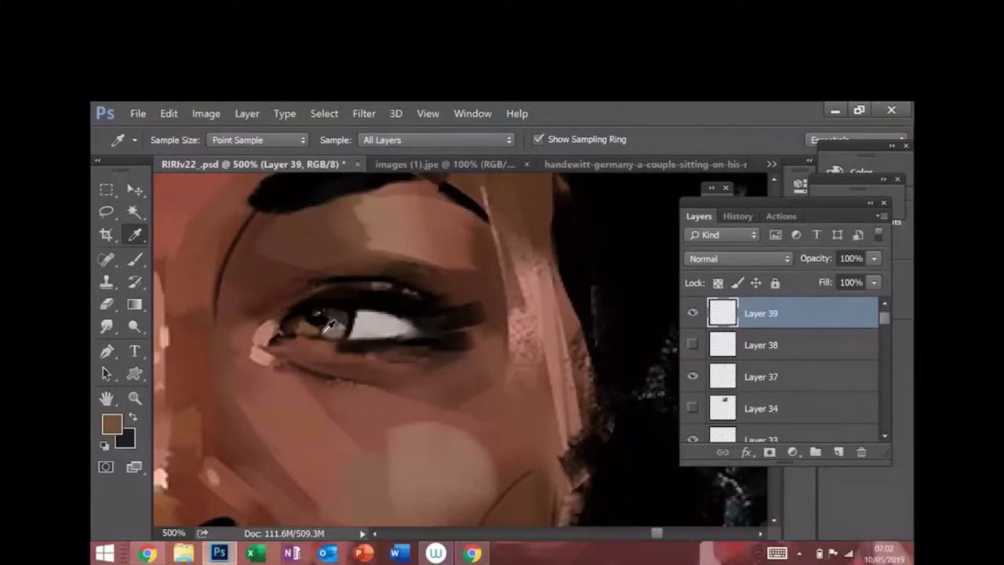
left_click(330, 329)
left_click(135, 258)
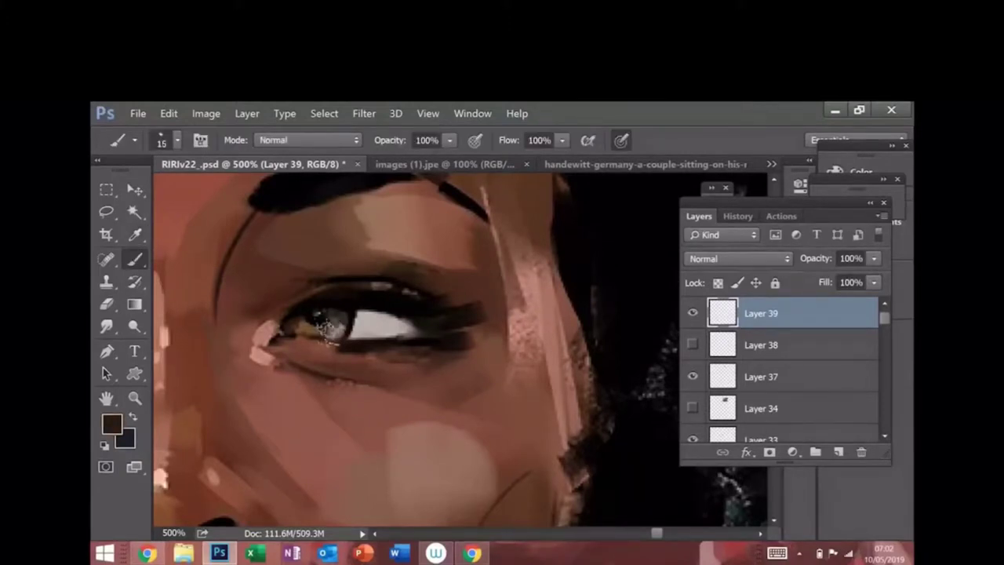
key("bracketright")
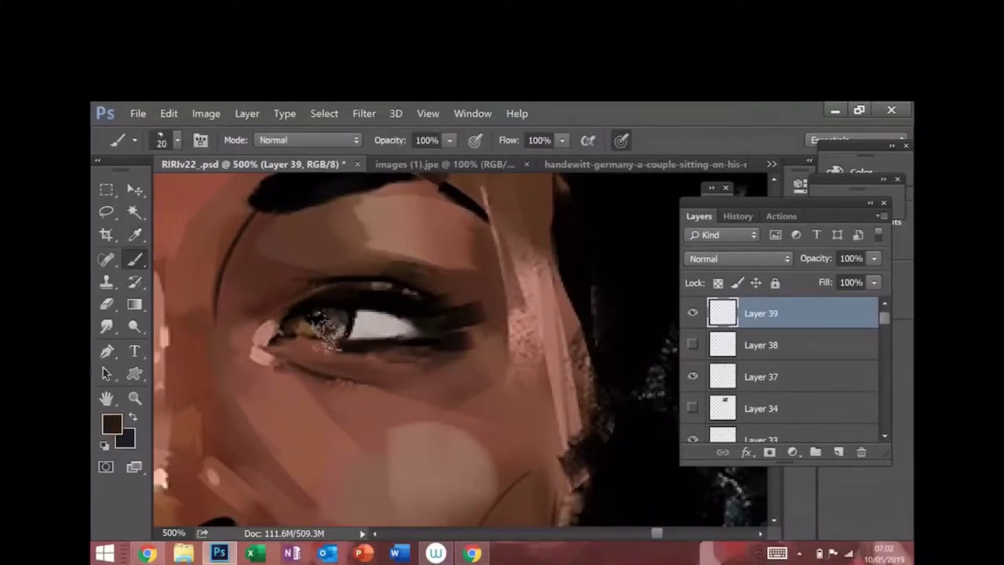
Step: Sample a lighter brown, then pick dark brown 543d3a as the foreground colour
left_click(135, 234)
left_click(286, 283)
left_click(133, 262)
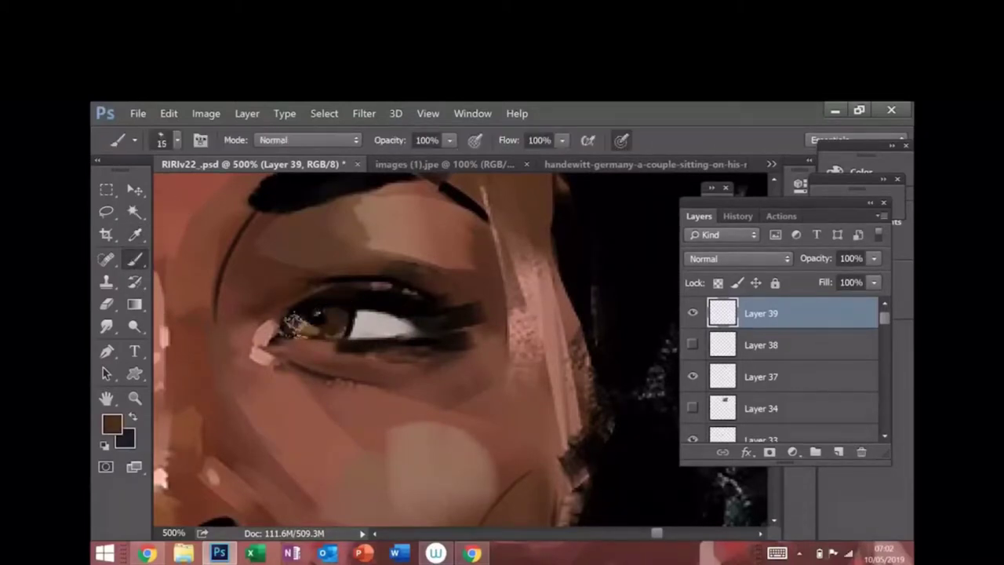
left_click(135, 234)
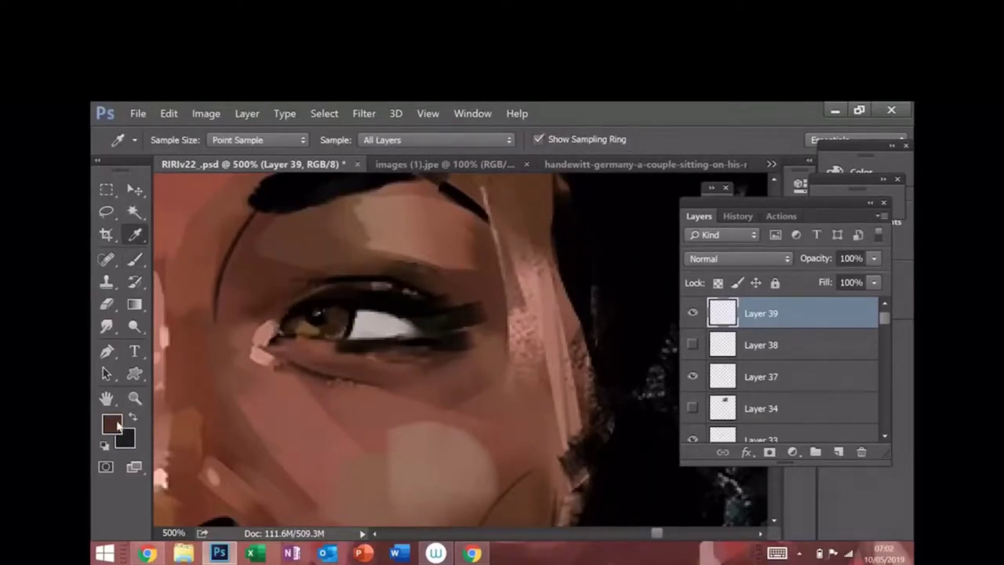
left_click(112, 423)
left_click(347, 328)
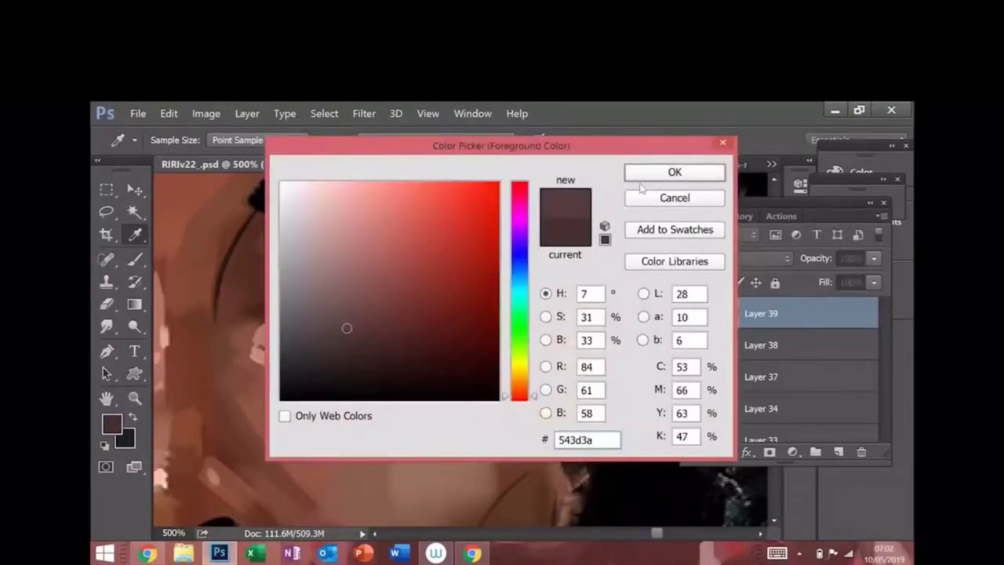
Step: Confirm a slightly lighter brown as the foreground colour
left_click(333, 314)
left_click(688, 174)
left_click(135, 259)
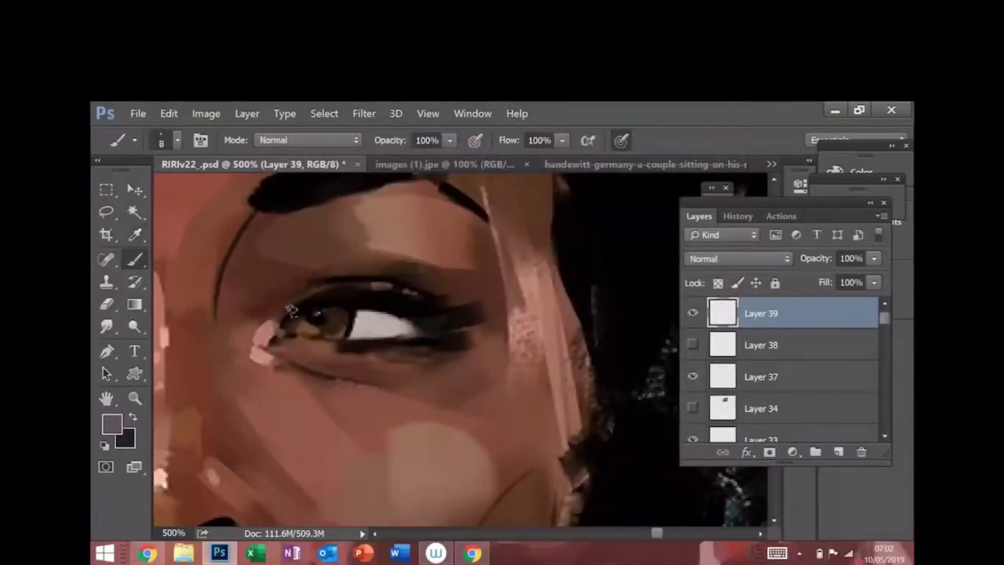
Step: Sample the eye and set the foreground to pale greyish pink c7b9b6
left_click(137, 237)
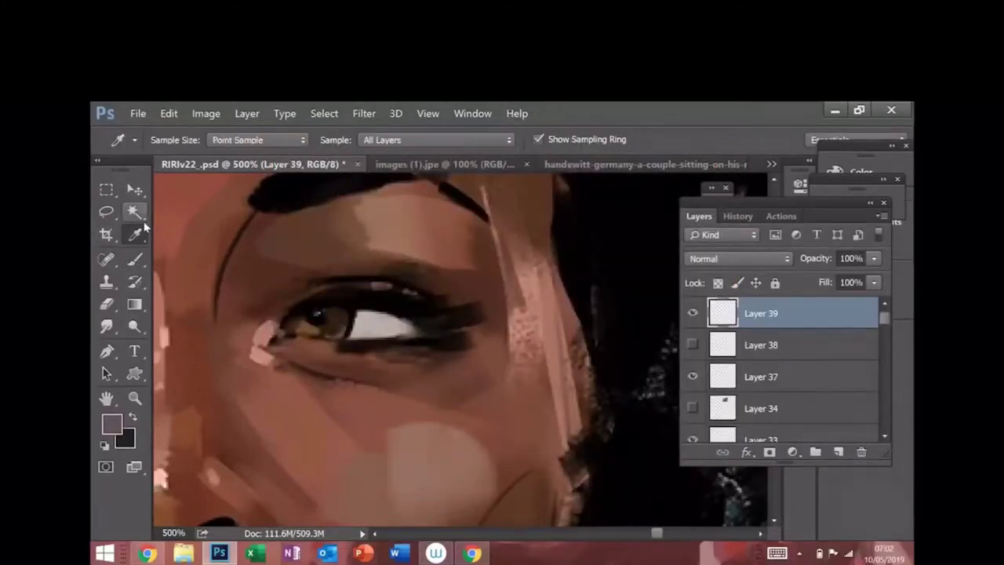
left_click(239, 298)
left_click(112, 424)
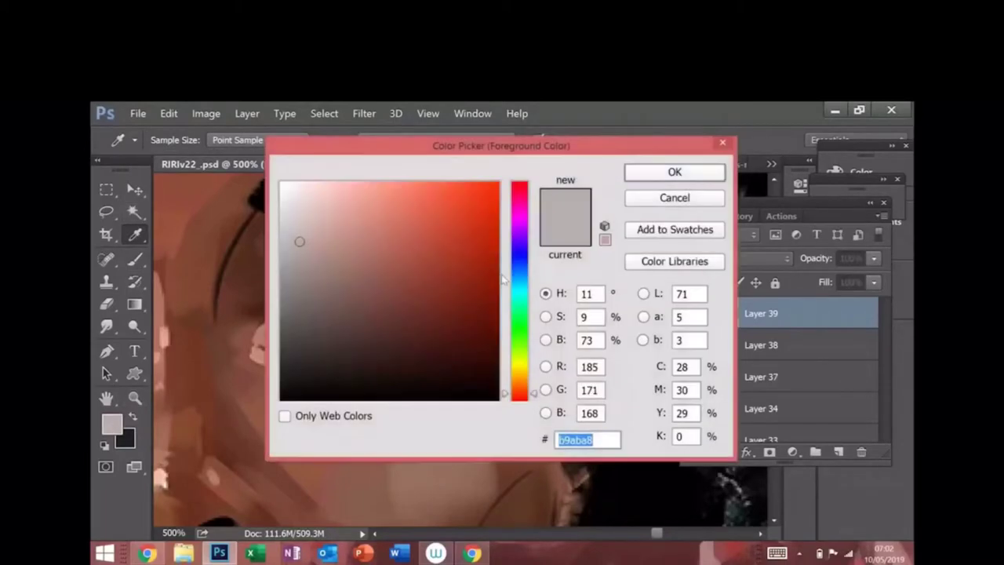
left_click(298, 229)
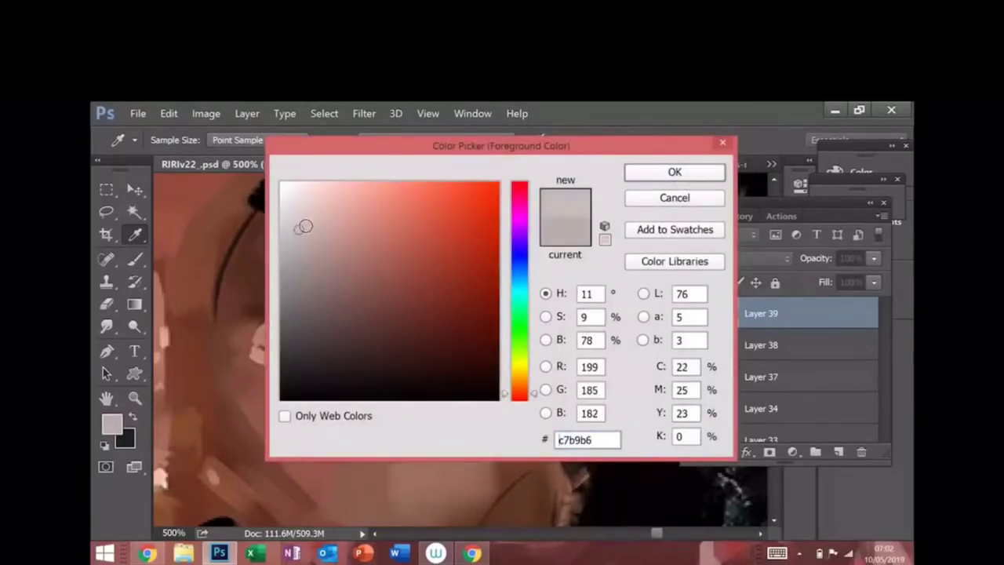
left_click(292, 222)
left_click(672, 175)
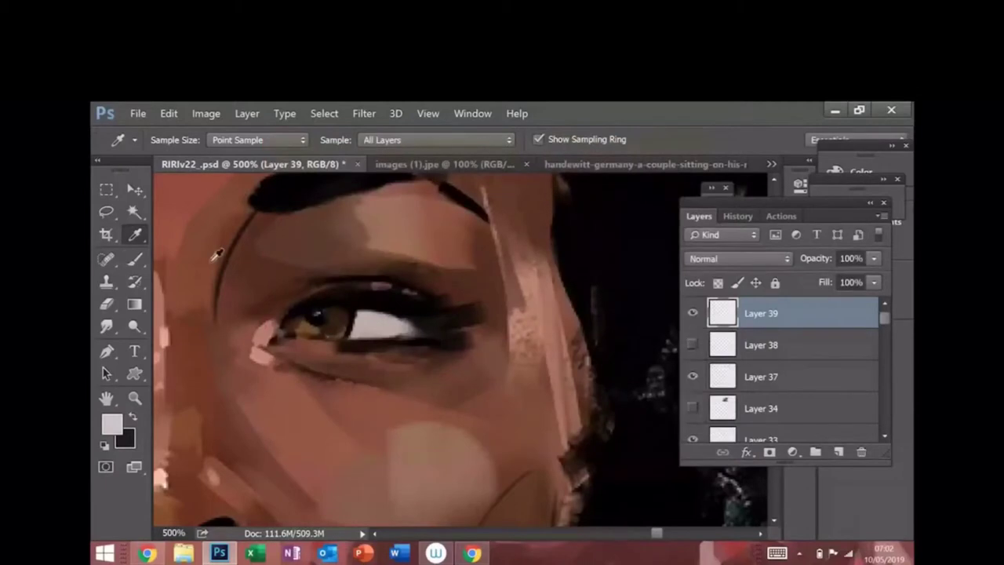
Step: Lighten a patch of the eye white with the pale colour at 4 px
key("b")
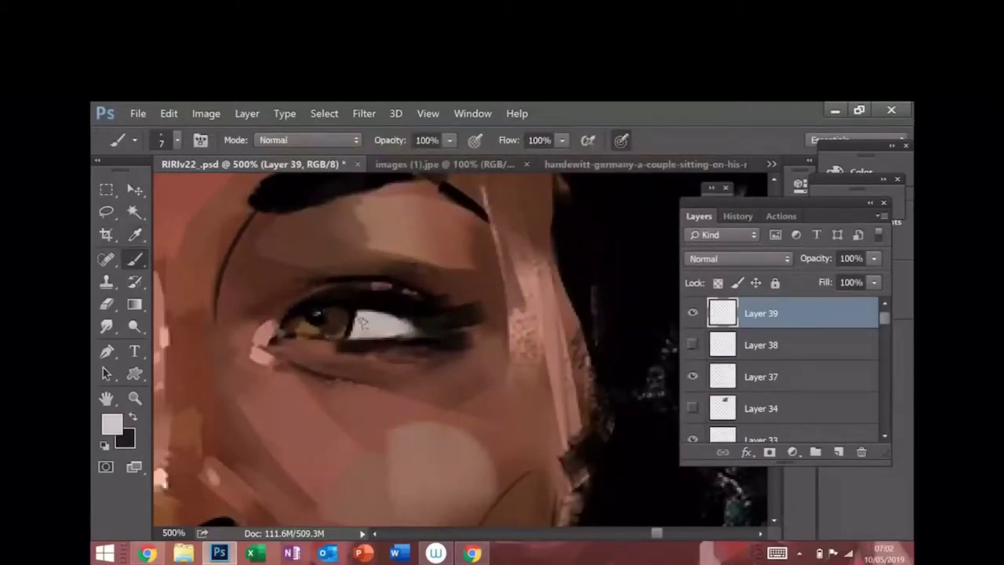
left_click_drag(362, 321, 366, 320)
key("bracketright")
key("bracketleft")
key("bracketleft")
key("bracketleft")
Step: Sample a brown from below the eye for lower-lid shading
left_click(135, 233)
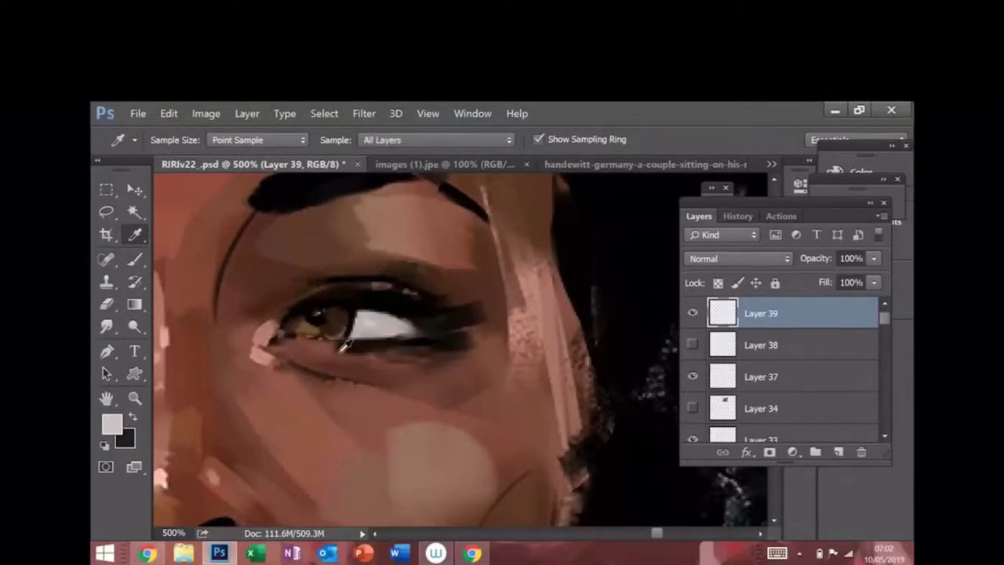
left_click(227, 306)
left_click(135, 259)
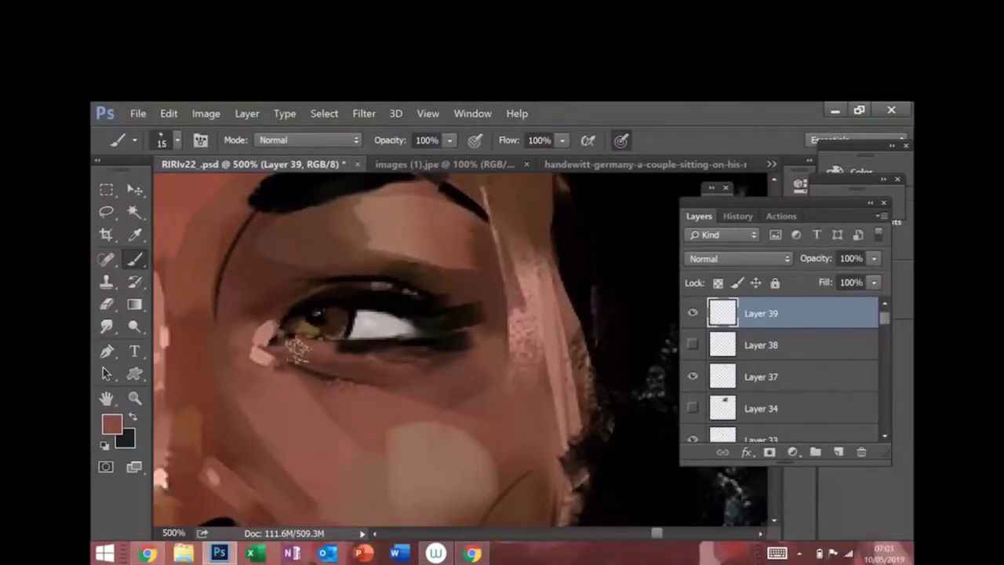
Step: Resize the brush and pick up a darker brown from near the eye
key("bracketright")
key("bracketright")
key("bracketleft")
key("bracketleft")
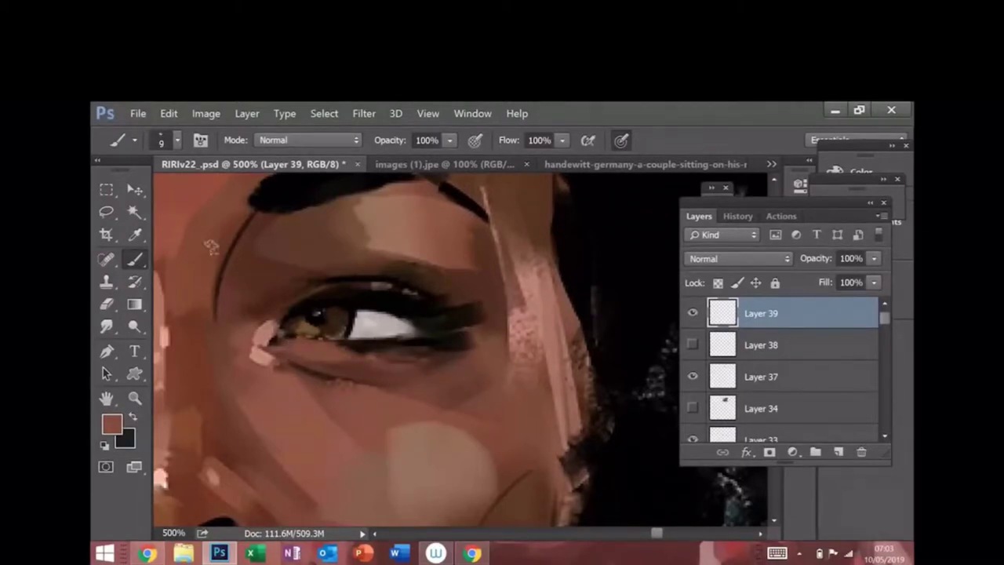
left_click(136, 236)
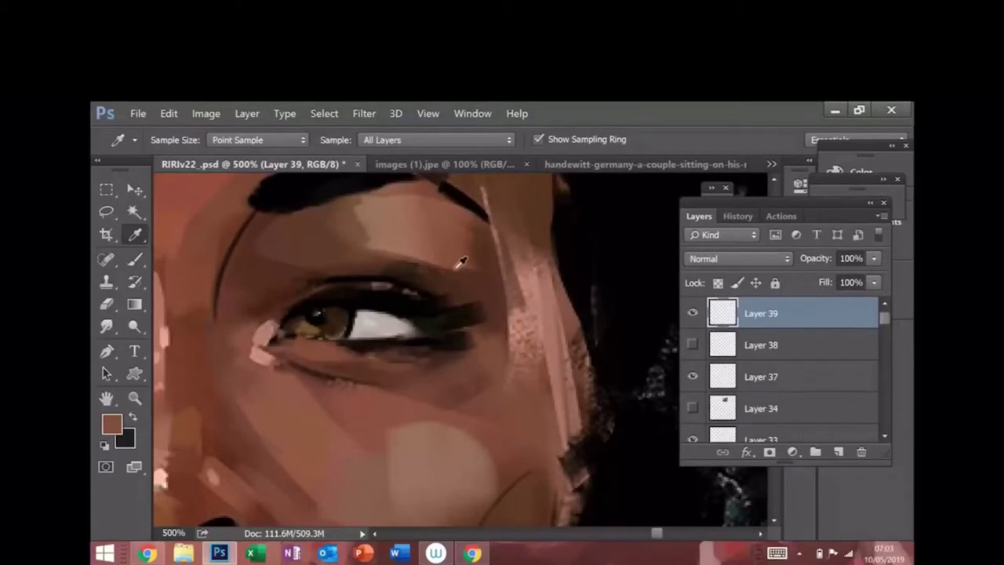
left_click(309, 290)
left_click(135, 259)
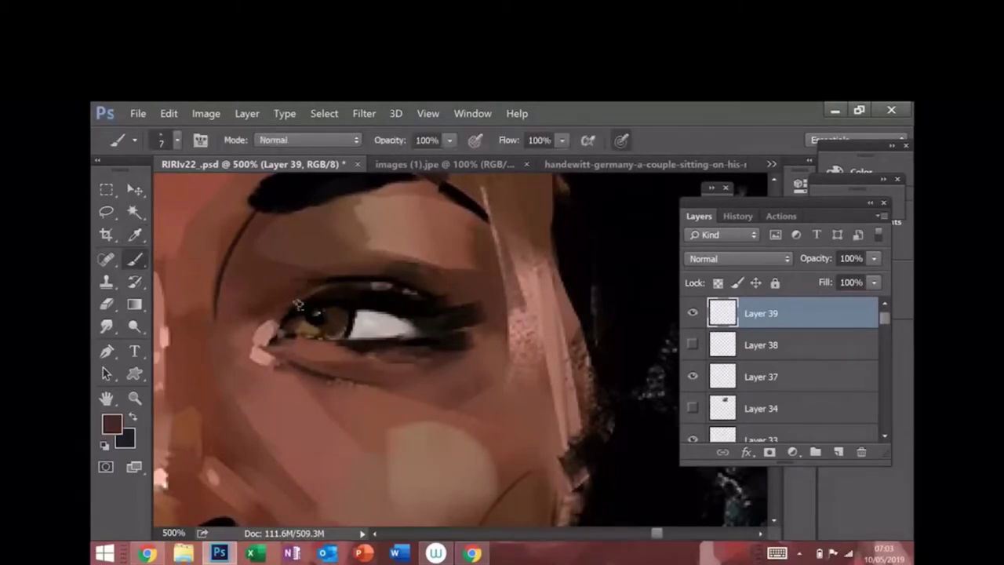
key("bracketright")
key("bracketright")
key("bracketright")
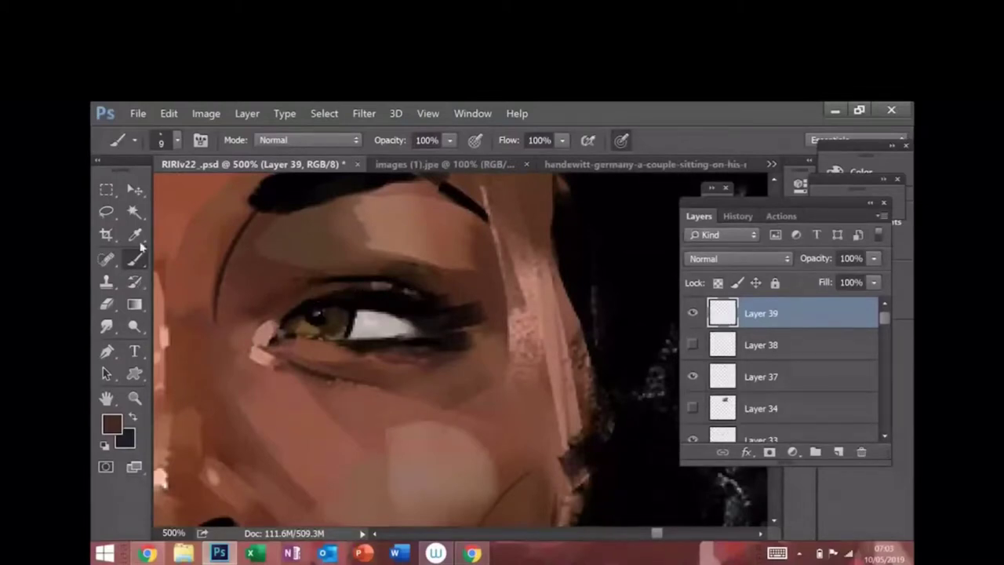
Step: Paint the lower lash line under the iris in near-black, then sample light grey
left_click(136, 235)
left_click(311, 293)
left_click(135, 258)
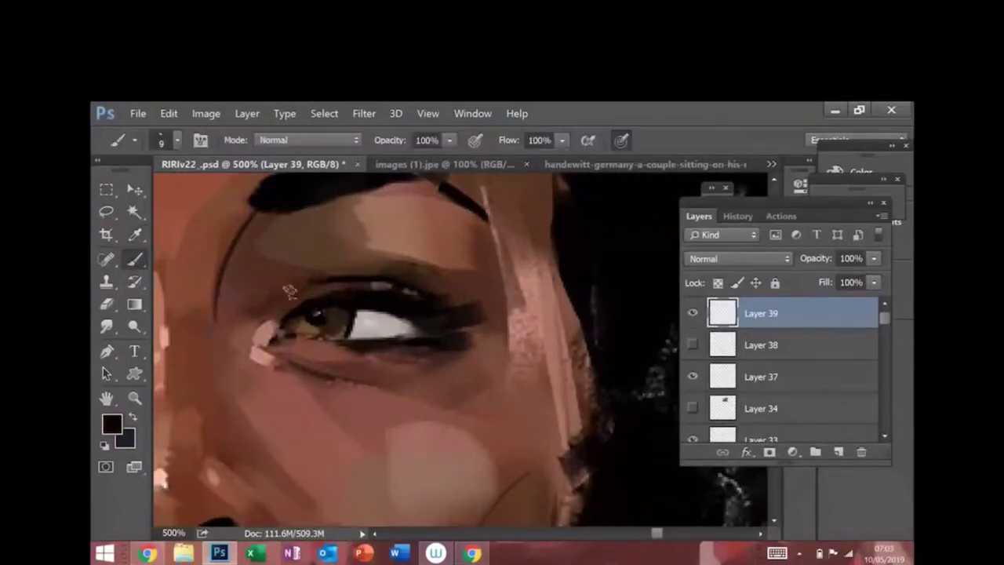
key("bracketleft")
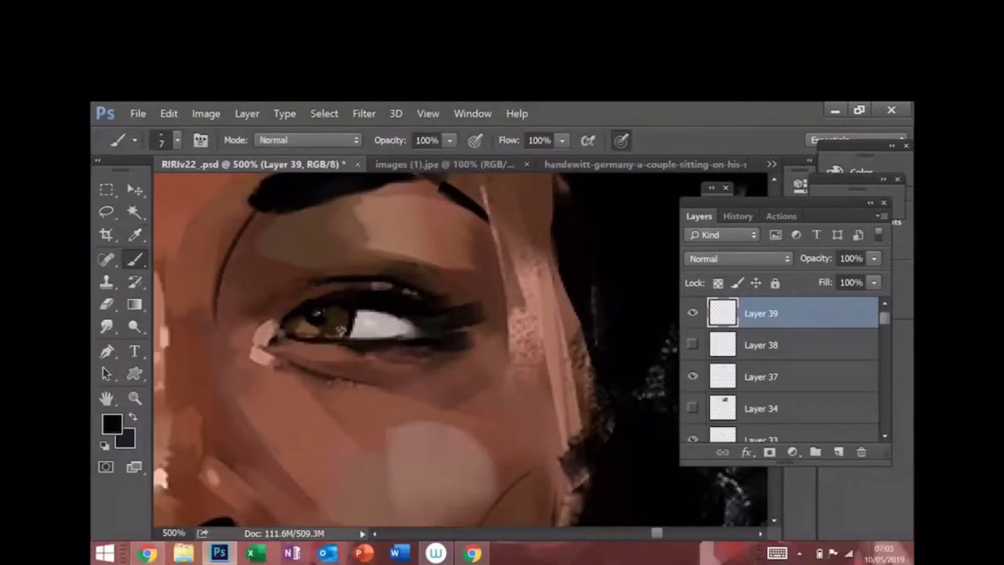
left_click_drag(298, 336, 349, 339)
key("bracketleft")
key("bracketleft")
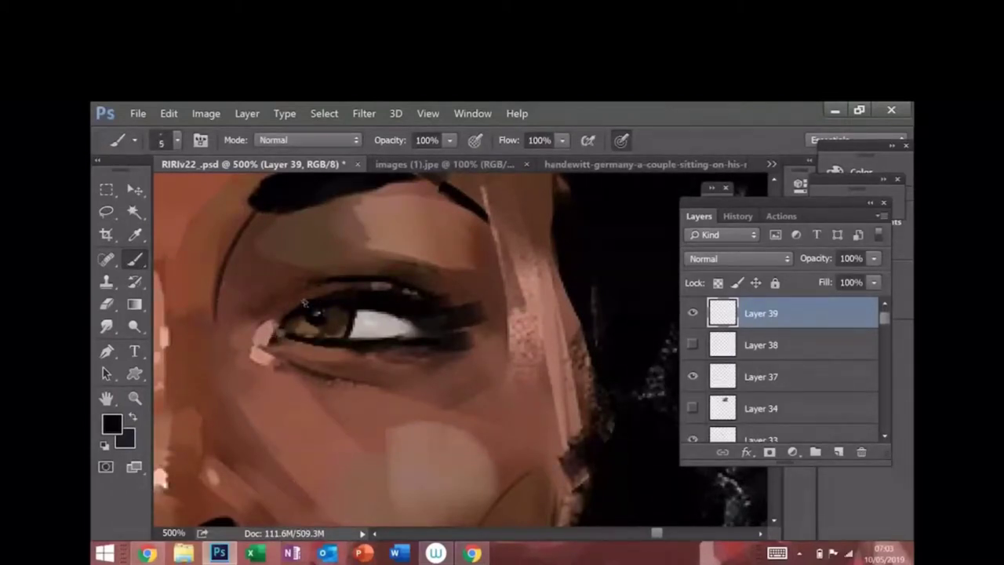
key("bracketright")
key("bracketright")
key("bracketright")
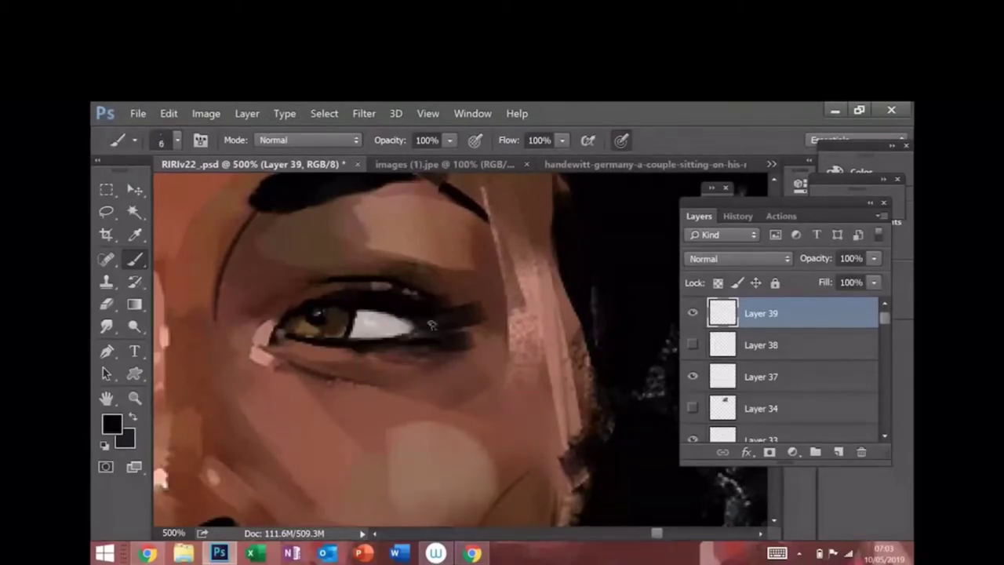
key("bracketright")
key("bracketright")
left_click(135, 234)
left_click(396, 321)
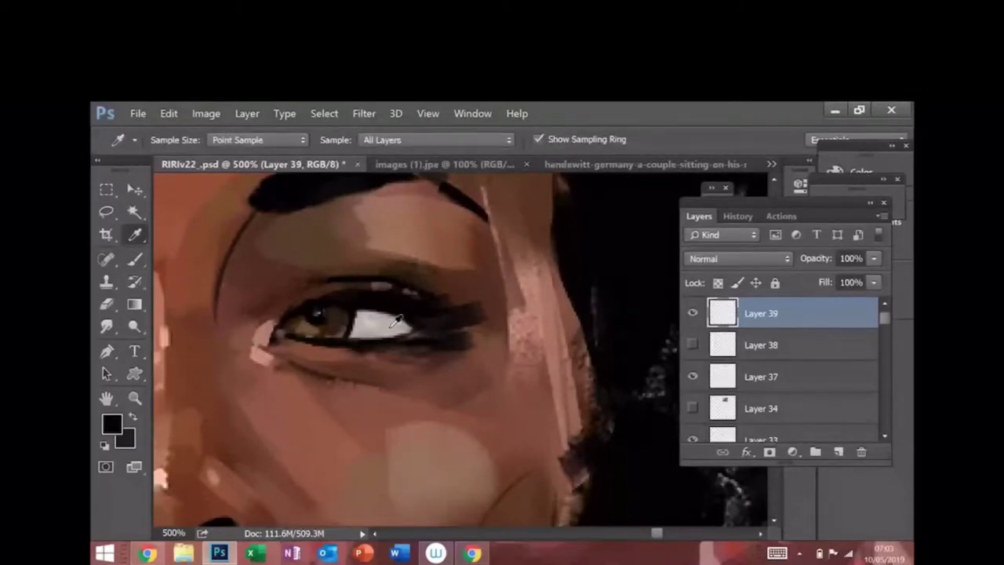
Step: Brighten the eye white with light grey strokes, undoing one overshoot
left_click(111, 425)
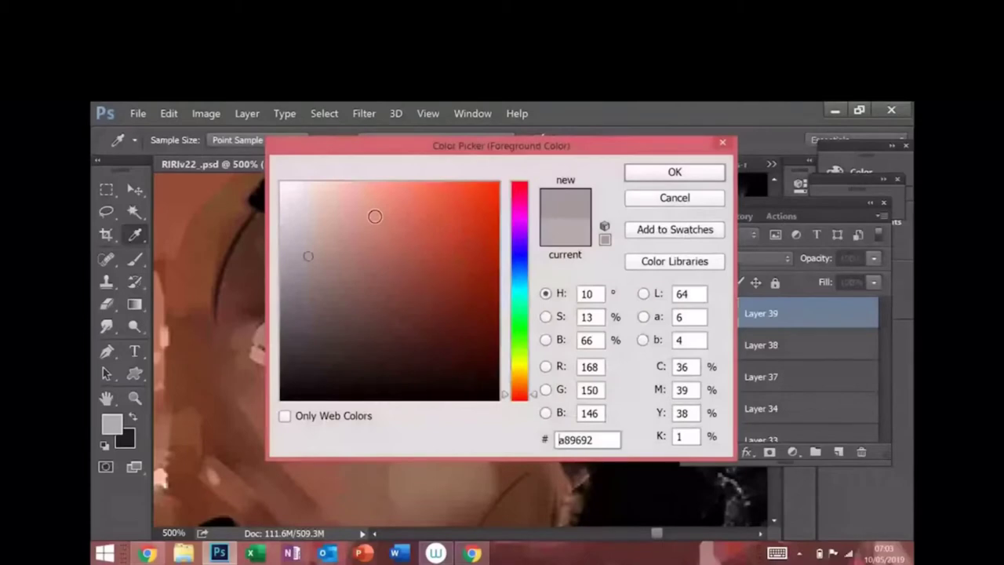
key("Return")
key("b")
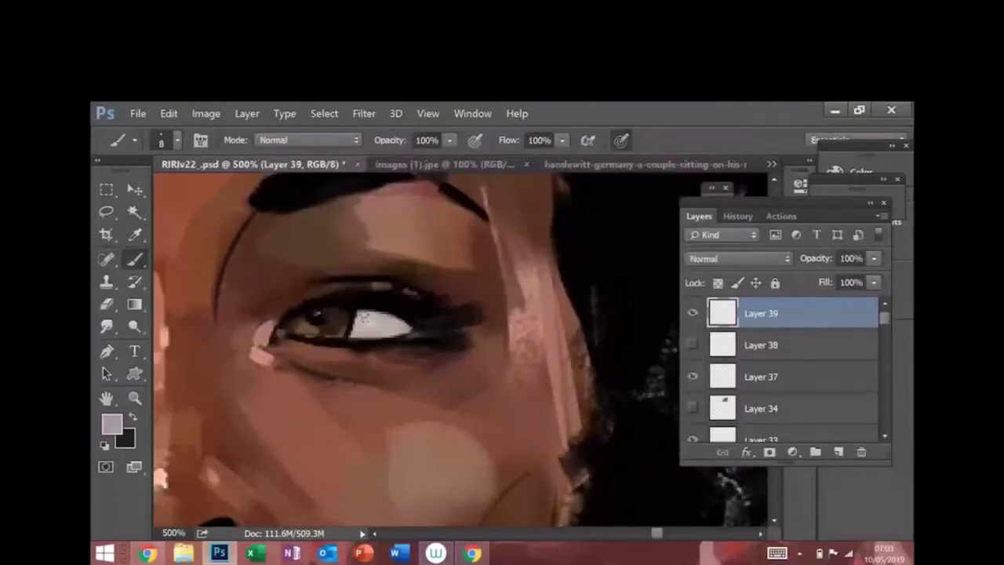
key("bracketright")
left_click_drag(363, 316, 414, 315)
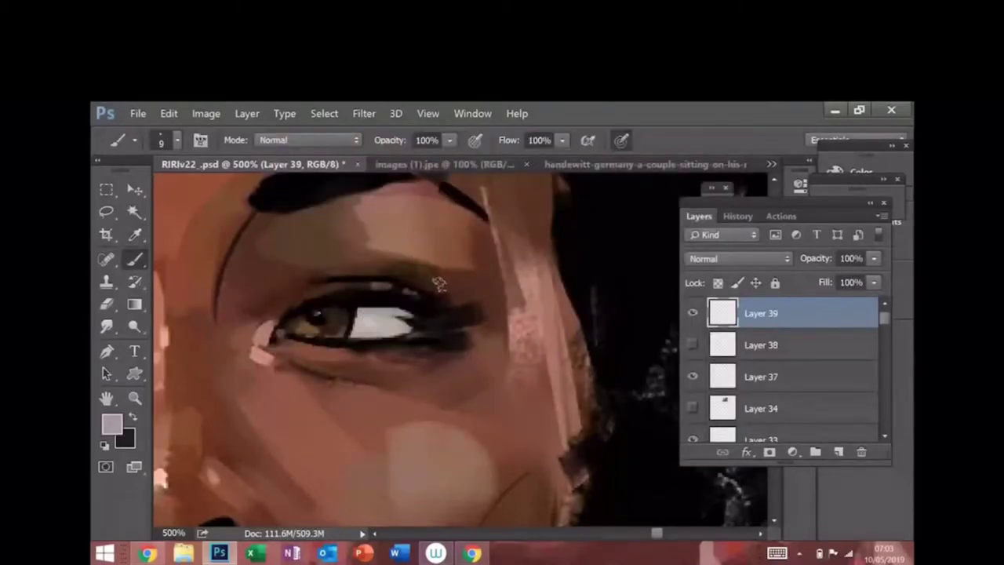
key("ctrl+z")
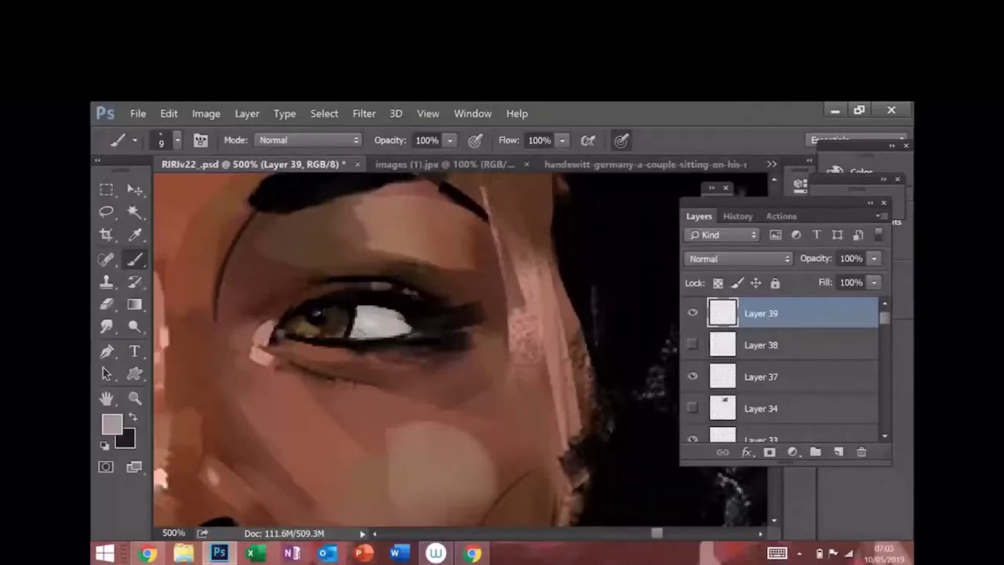
left_click_drag(361, 331, 349, 323)
Step: Zoom out to fit the whole portrait, then back to 200% on the face
left_click(134, 397)
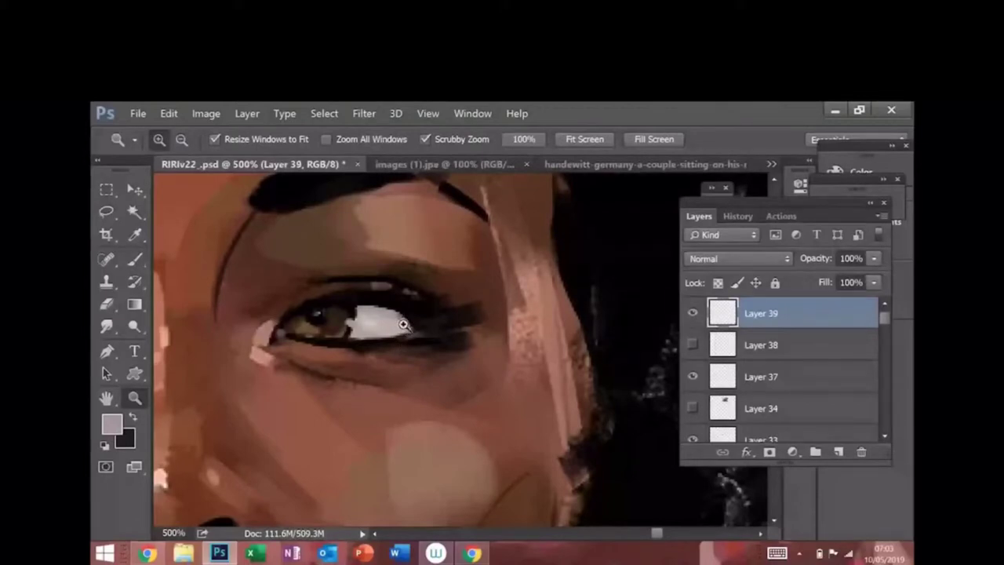
left_click(415, 323, "alt")
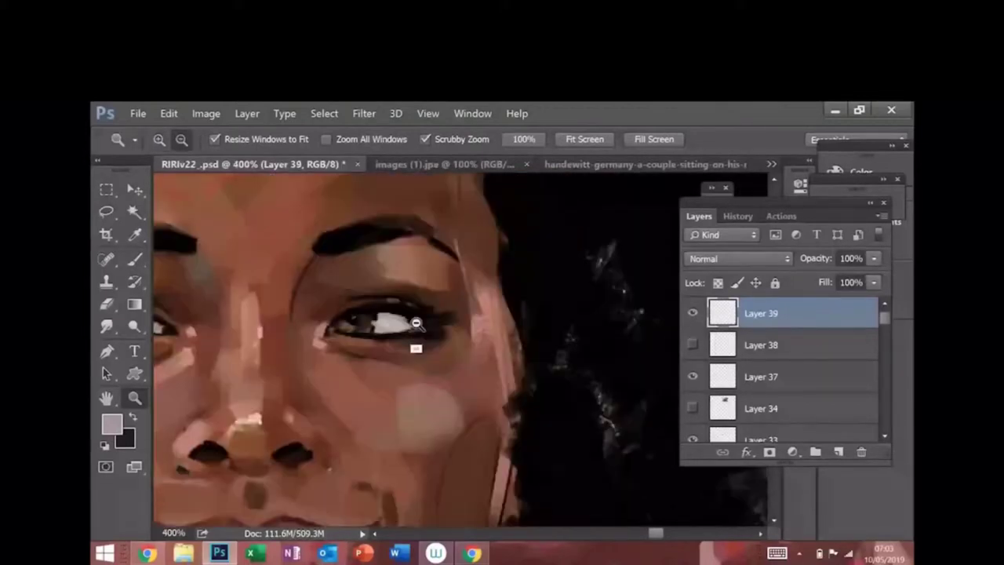
key("ctrl+1")
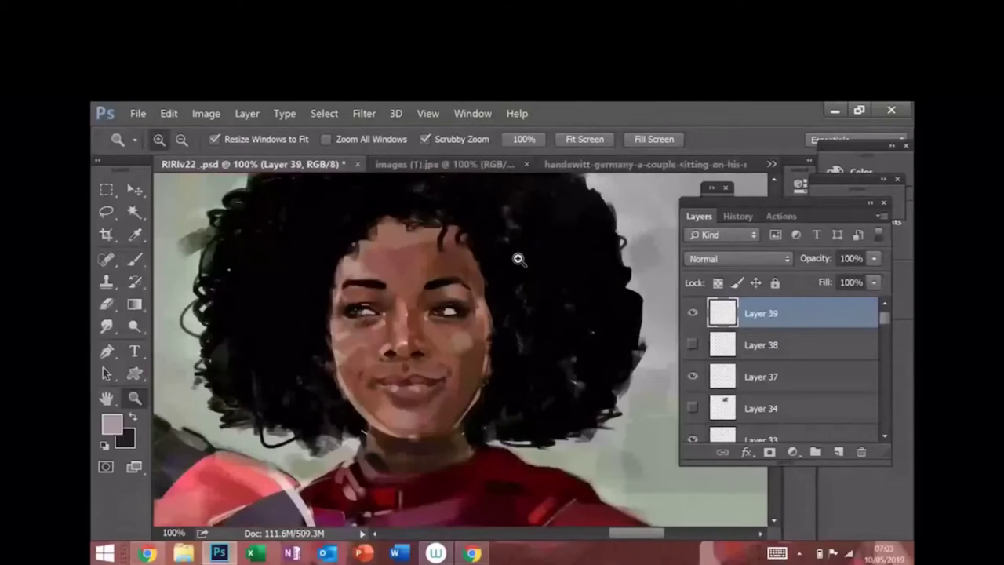
key("ctrl+plus")
left_click(694, 313)
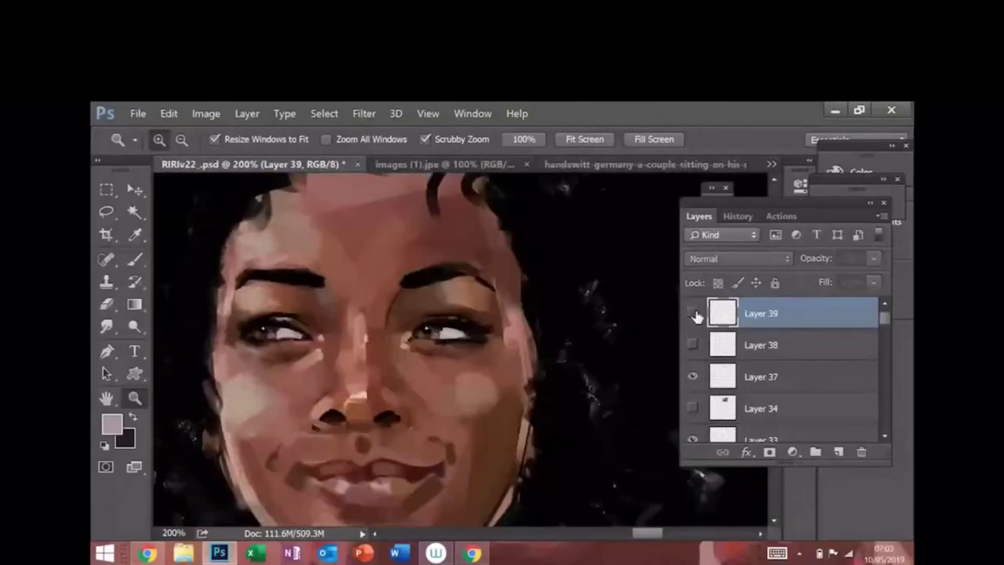
left_click(694, 312)
left_click(694, 313)
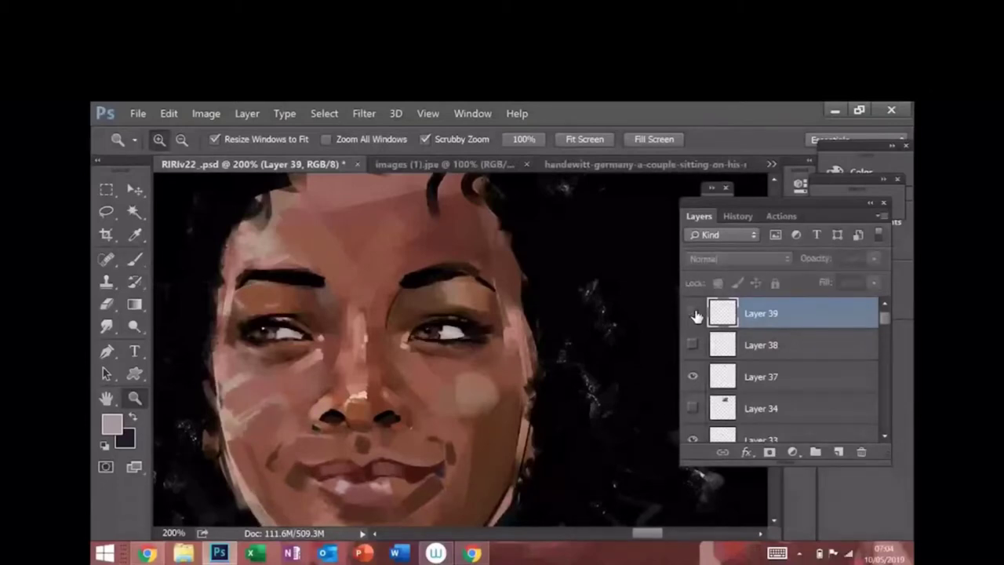
left_click(694, 313)
key("e")
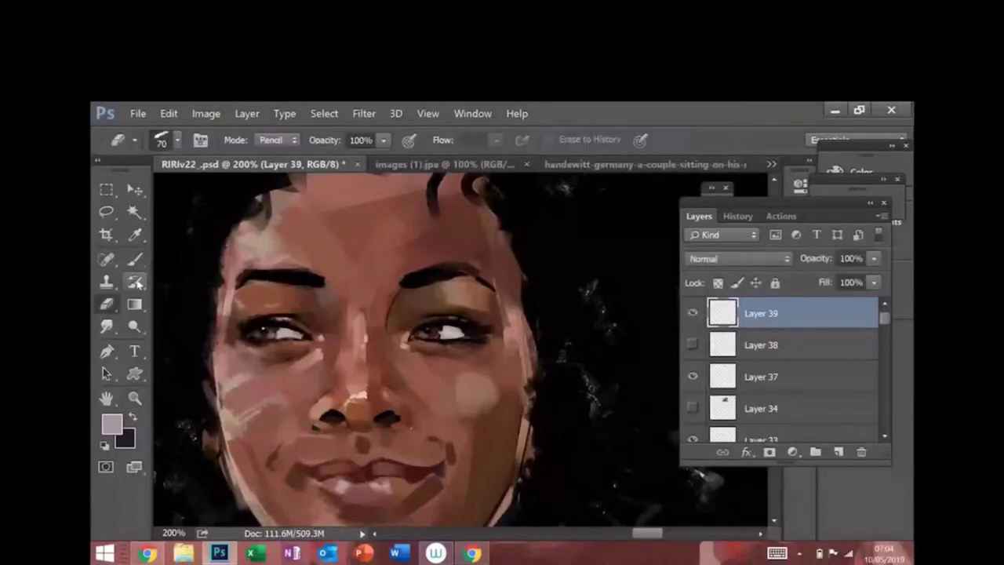
key("bracketleft")
key("bracketleft")
key("bracketleft")
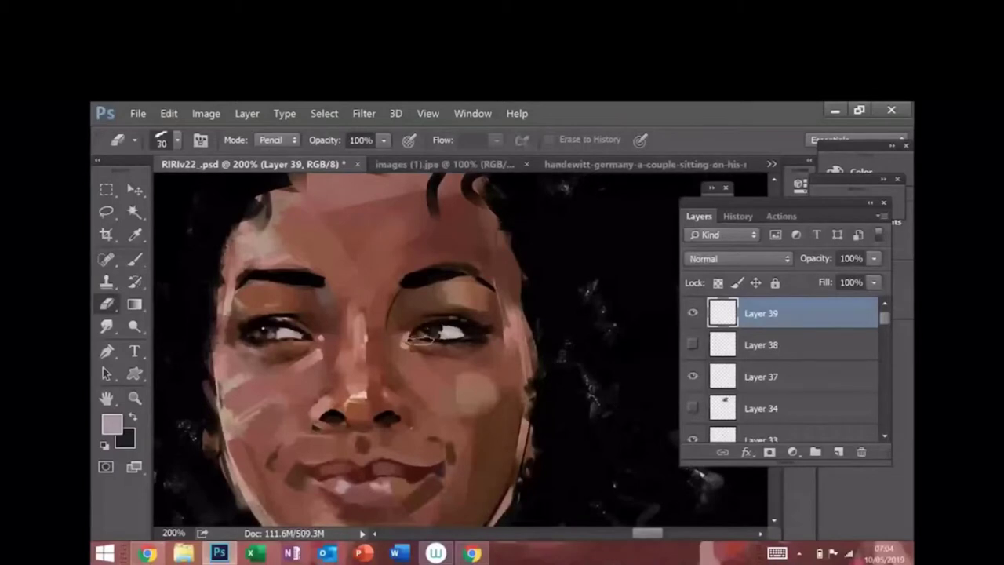
key("bracketleft")
key("bracketleft")
key("bracketleft")
key("bracketleft")
key("bracketleft")
left_click(136, 235)
key("z")
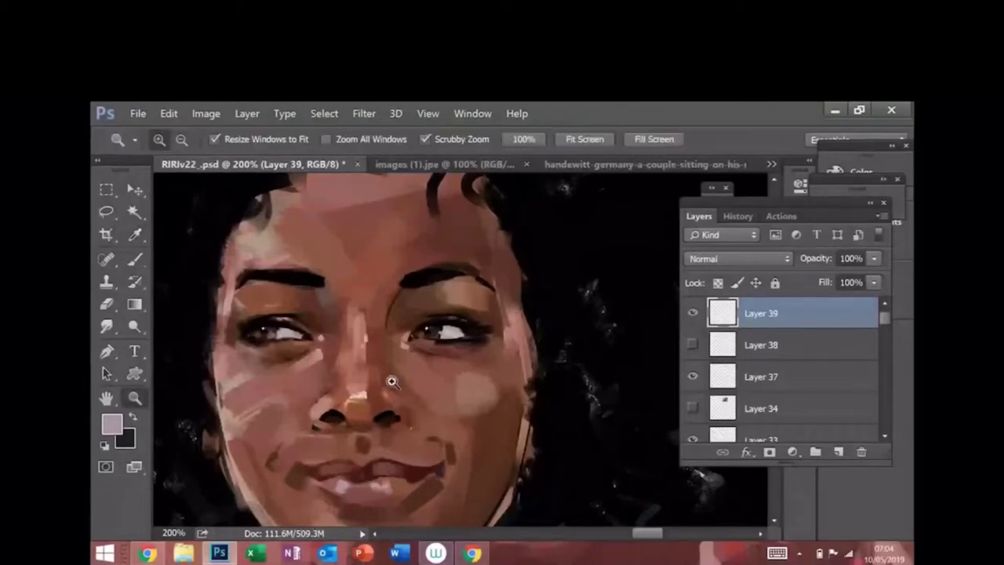
left_click_drag(392, 382, 382, 338)
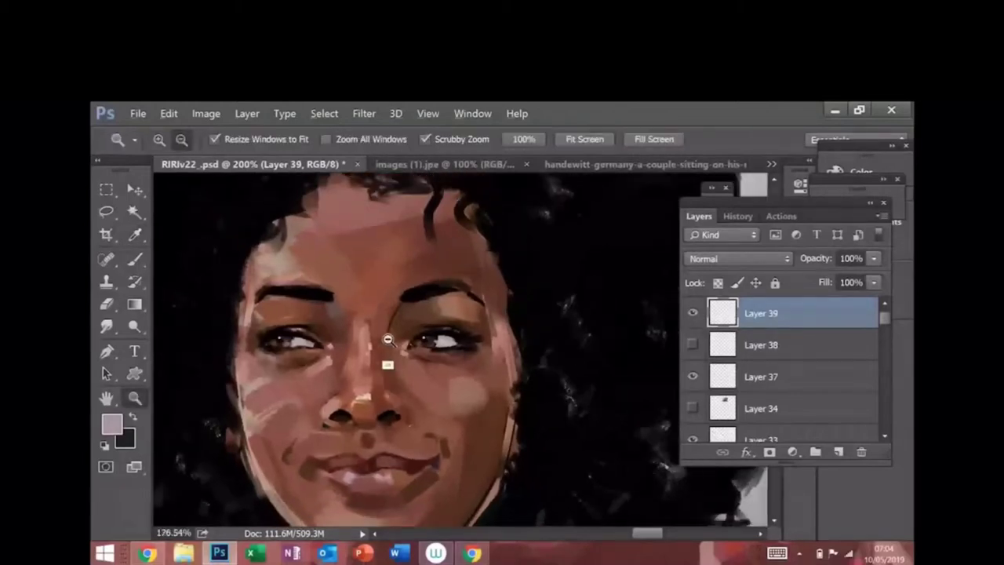
Step: Select the 150 px brush preset
left_click(134, 261)
left_click(178, 141)
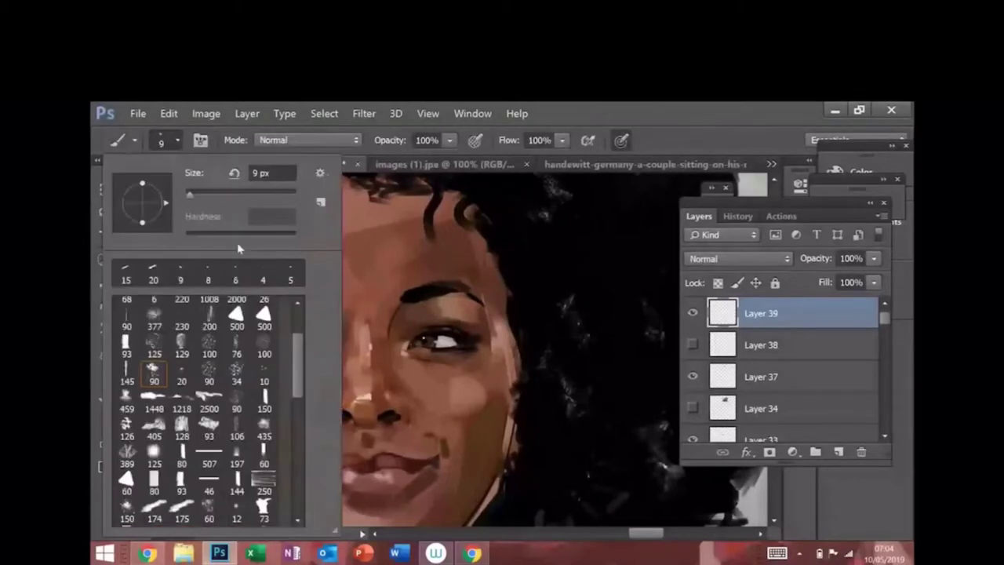
left_click_drag(298, 396, 298, 392)
left_click(264, 330)
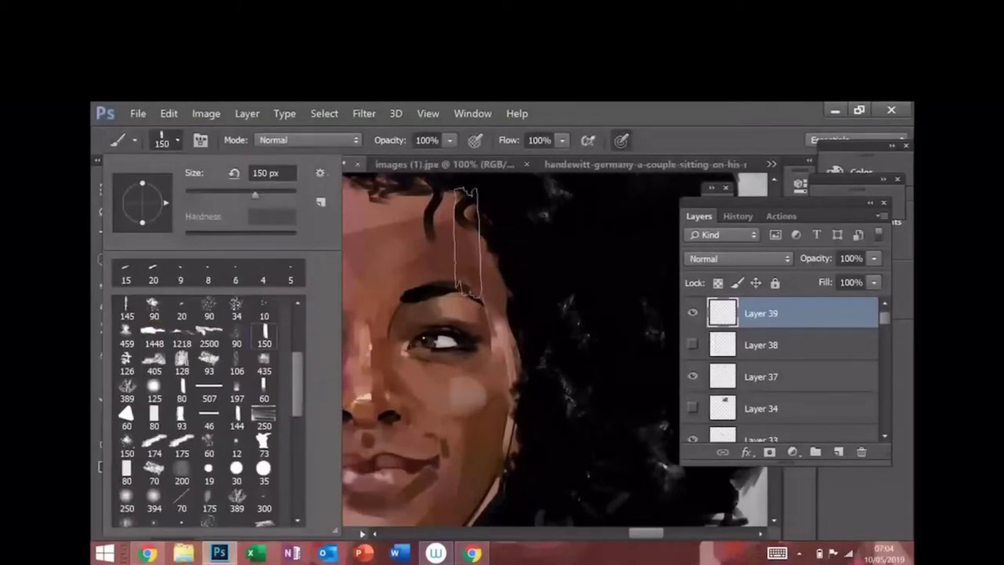
left_click(467, 242)
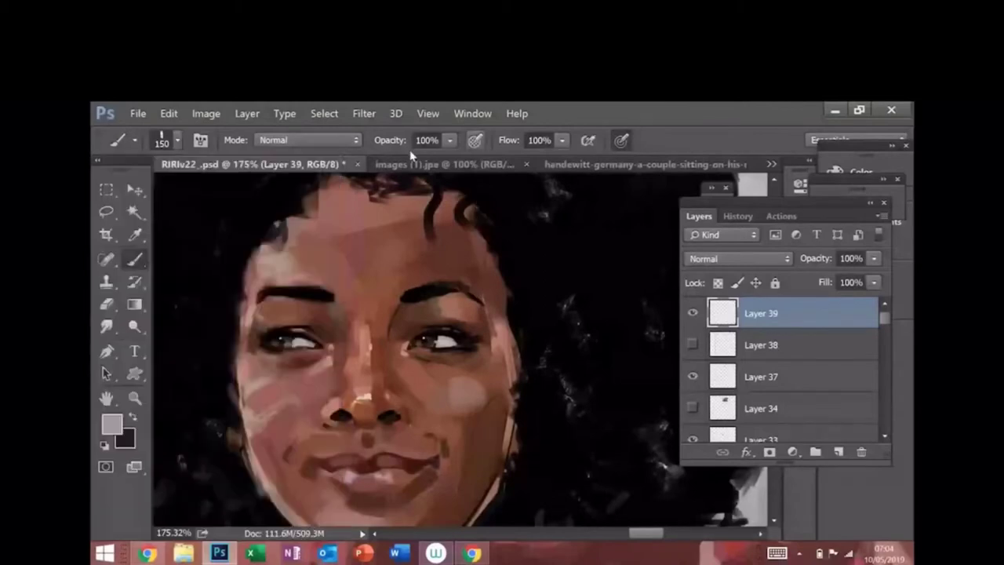
Step: Turn off Dual Brush, set spacing to 1%, and make Layer 1 active
left_click(201, 140)
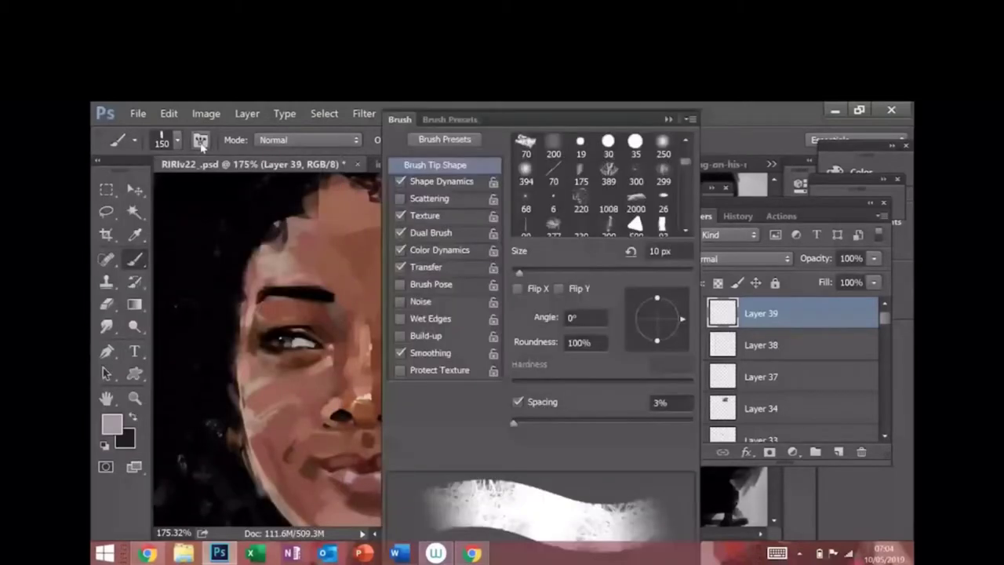
left_click(402, 232)
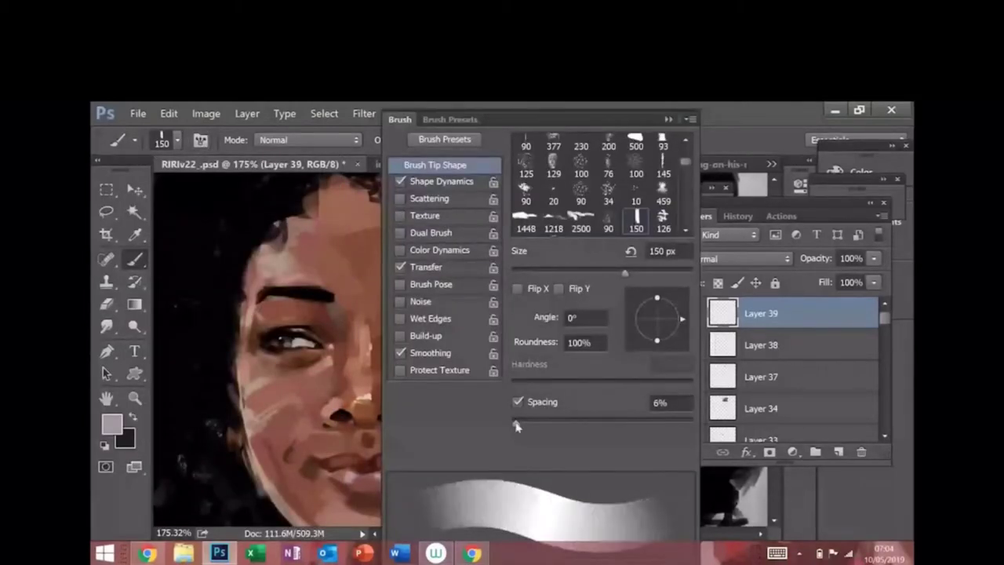
left_click_drag(516, 425, 511, 424)
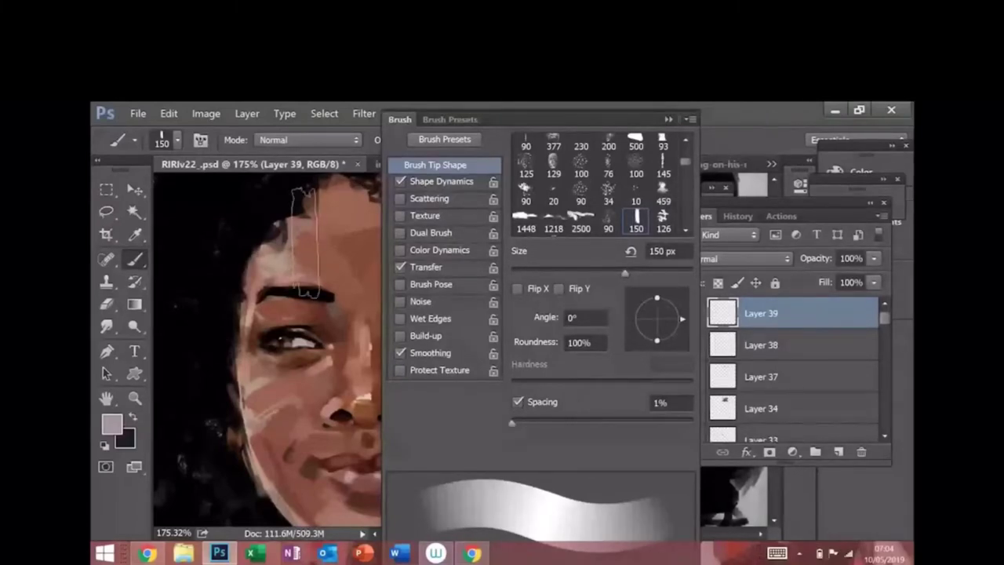
left_click(134, 192)
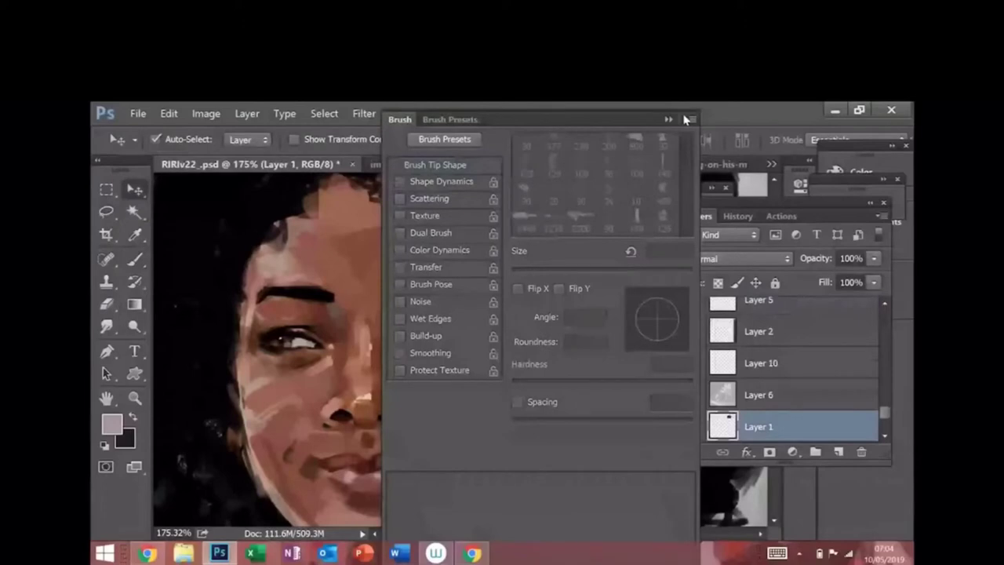
left_click(686, 117)
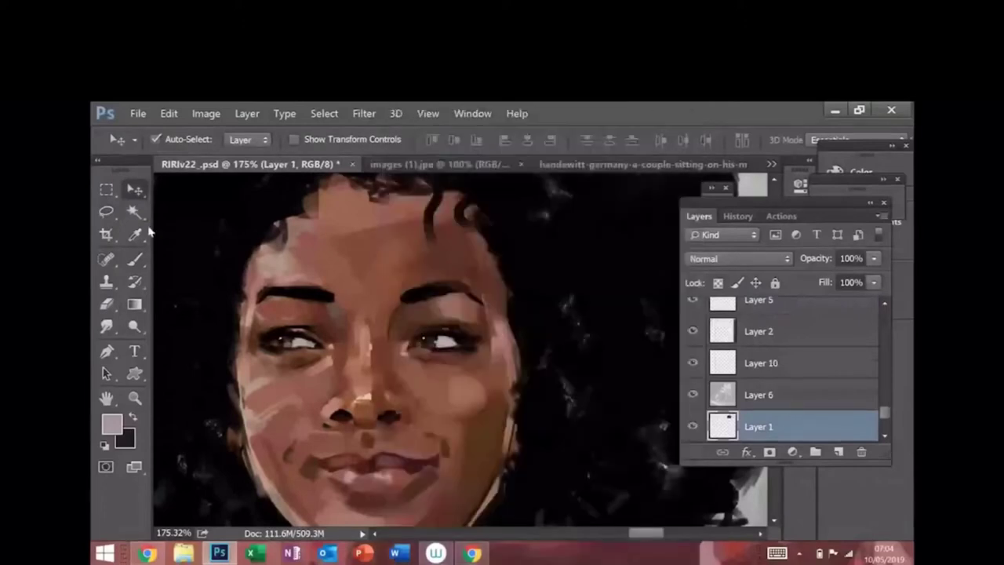
Step: Try light pink forehead strokes at 43% and 17% flow, undoing each
left_click(134, 258)
left_click_drag(361, 257, 397, 255)
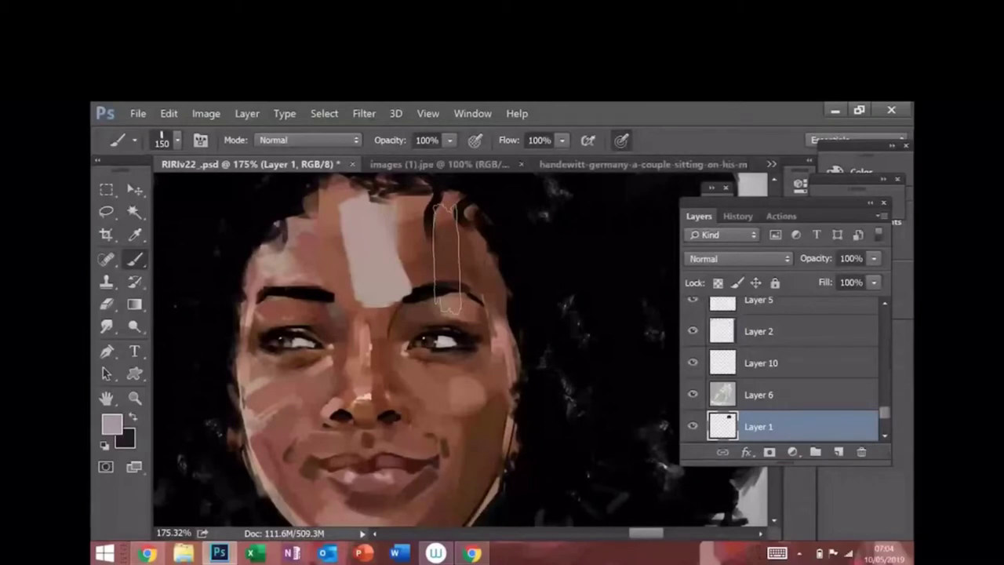
key("ctrl+z")
left_click(561, 139)
left_click(513, 160)
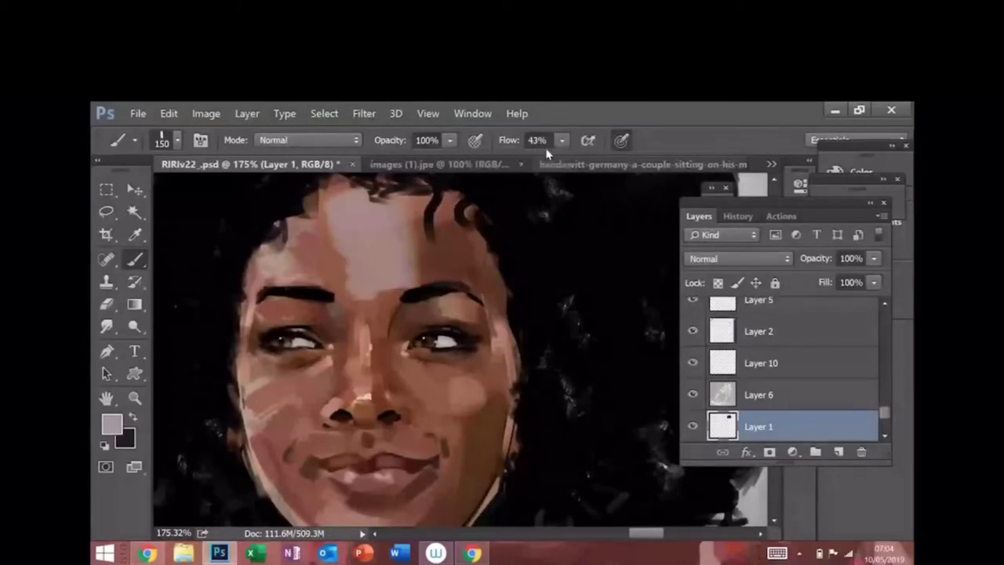
key("ctrl+z")
left_click(562, 139)
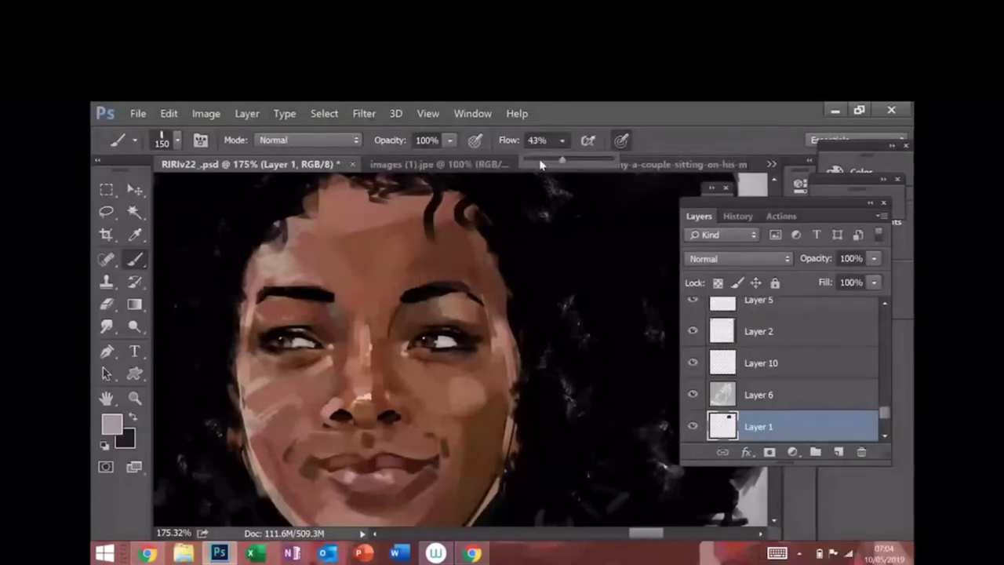
left_click(539, 163)
key("ctrl+z")
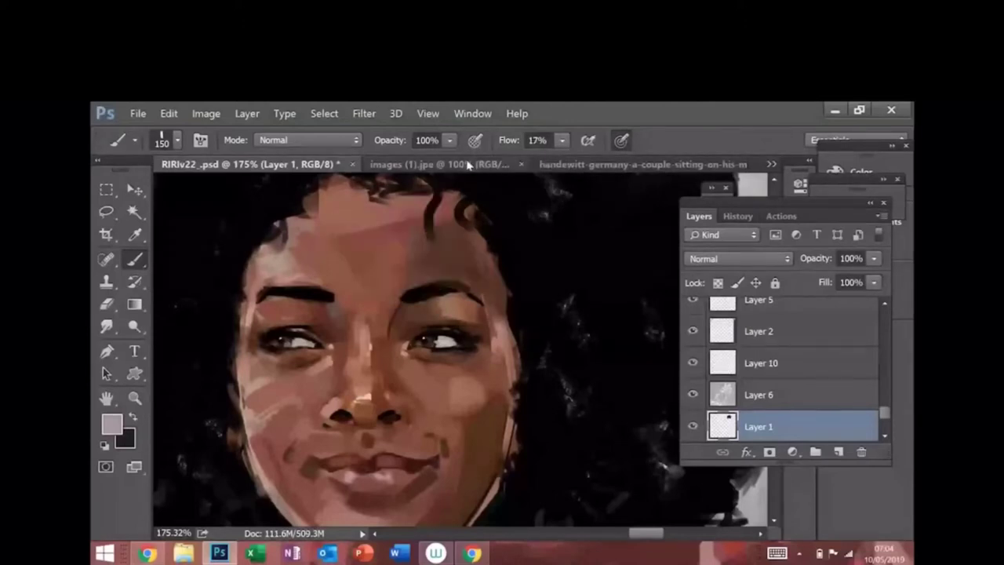
Step: Sample a dark brown, shrink the brush to 30, and raise flow to 45%
left_click(140, 233)
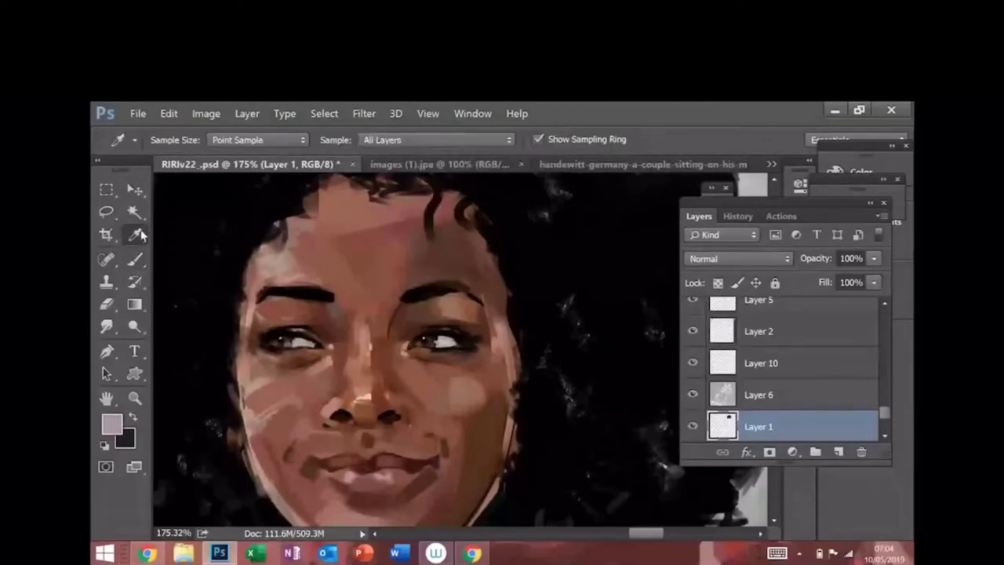
left_click(482, 258)
key("b")
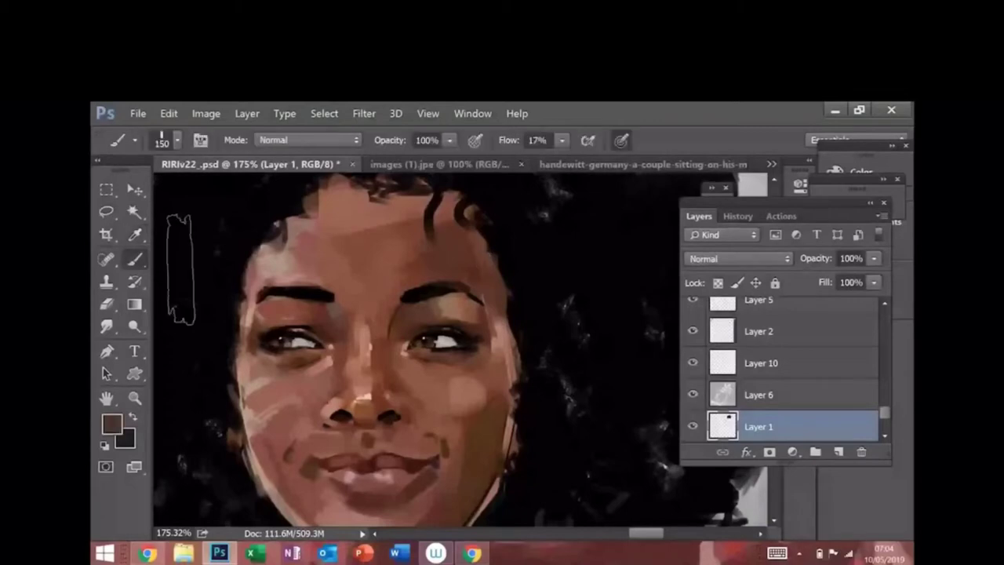
key("bracketleft")
key("bracketleft")
key("bracketleft")
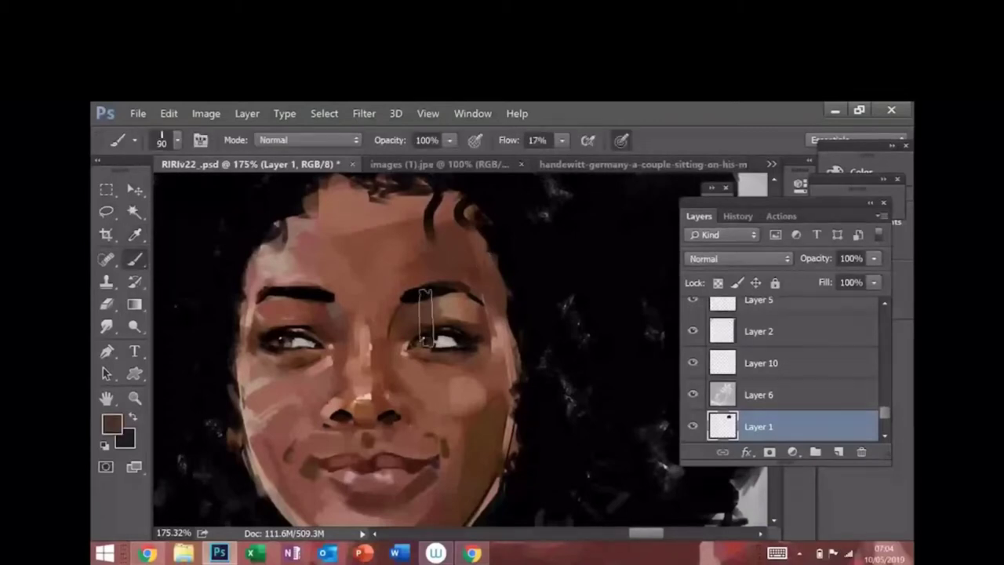
key("bracketleft")
key("bracketleft")
key("bracketleft")
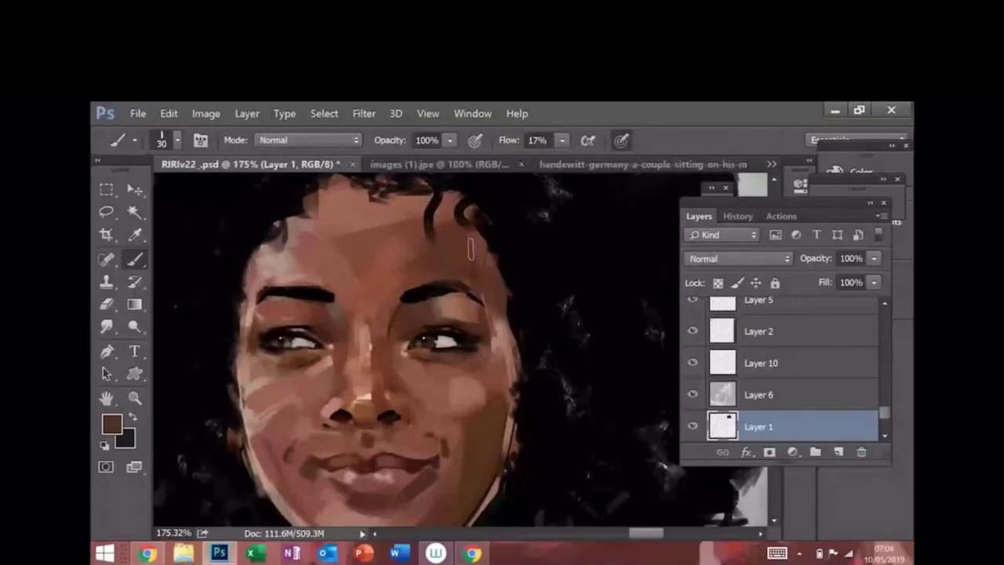
left_click(562, 139)
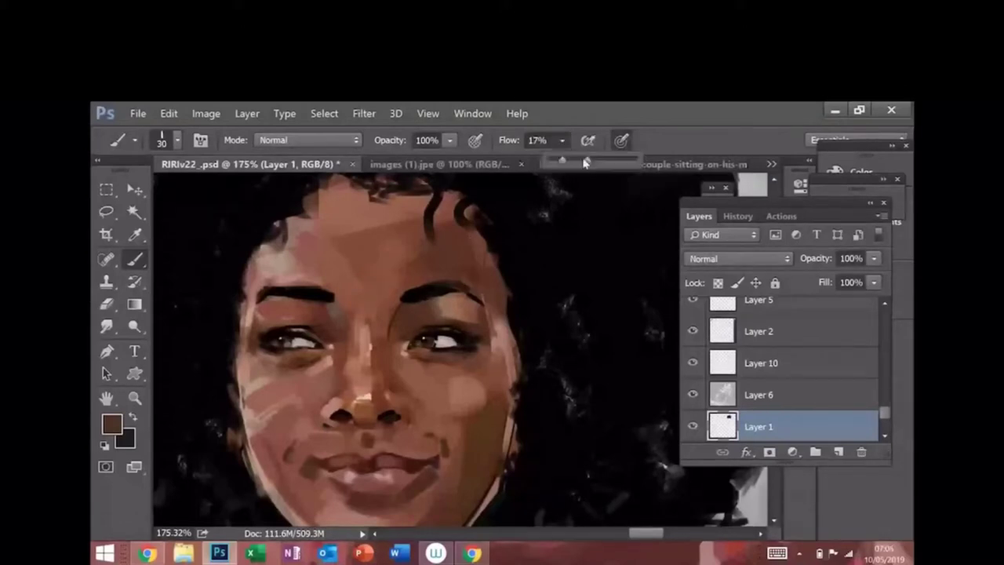
left_click(584, 162)
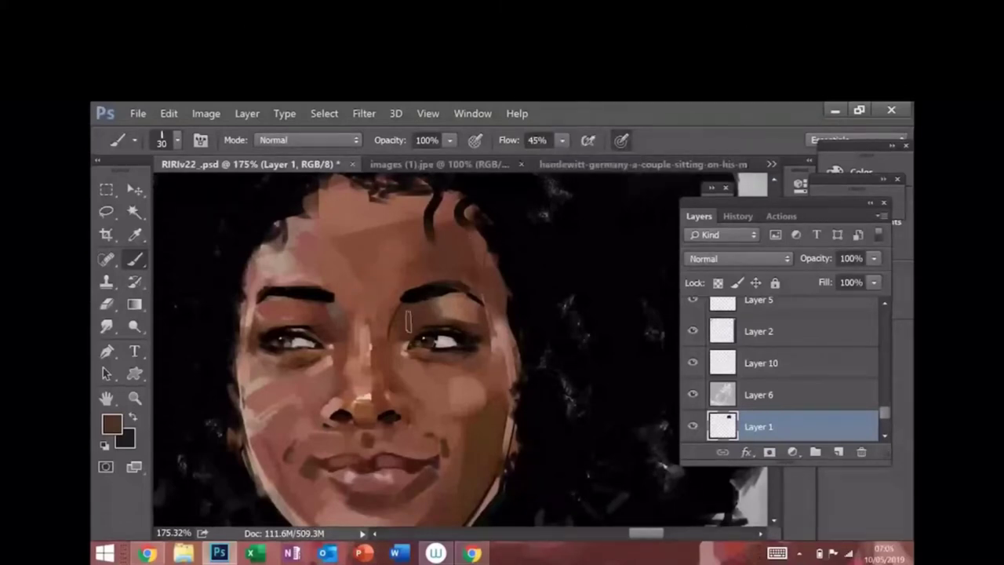
Step: Paint a light pink stroke by the right temple, set brush to 25 px, select Layer 39
left_click(138, 234)
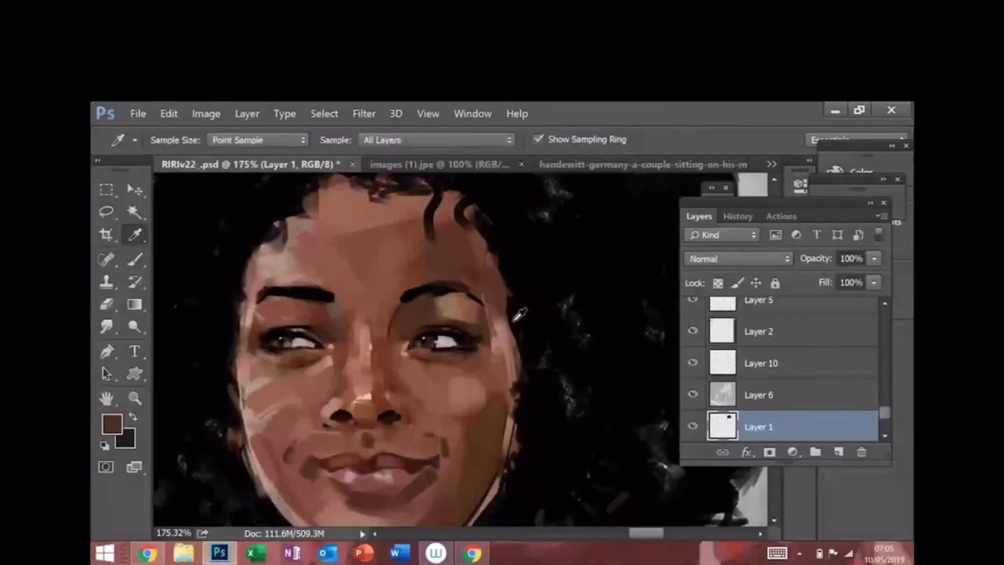
left_click(251, 263)
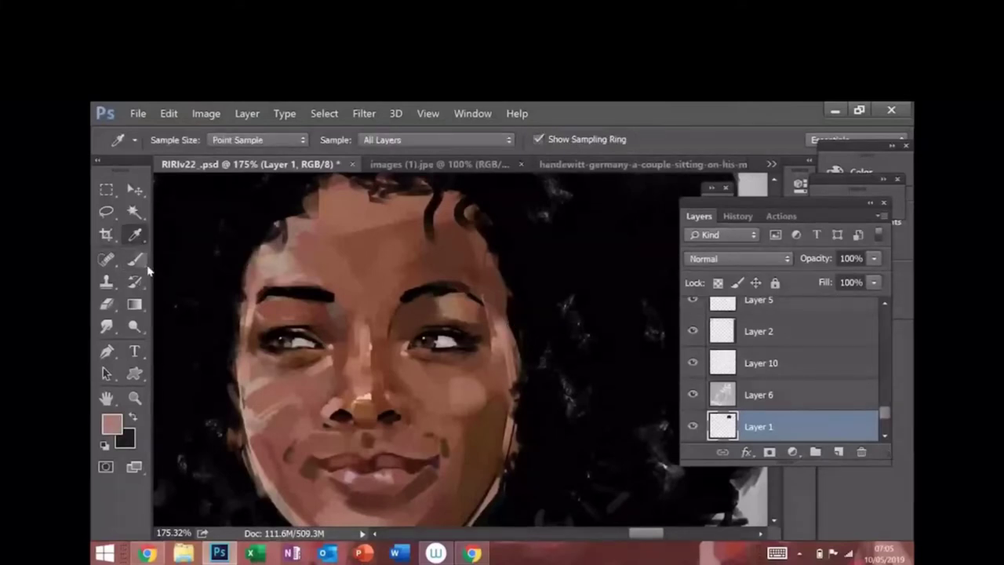
left_click(136, 260)
left_click_drag(498, 307, 494, 296)
key("bracketright")
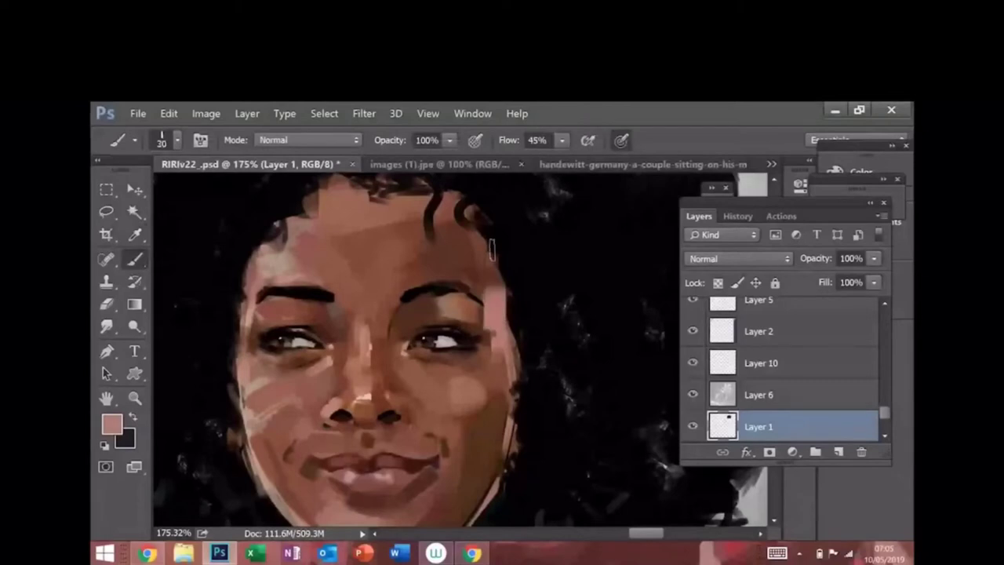
key("bracketleft")
key("bracketleft")
key("bracketleft")
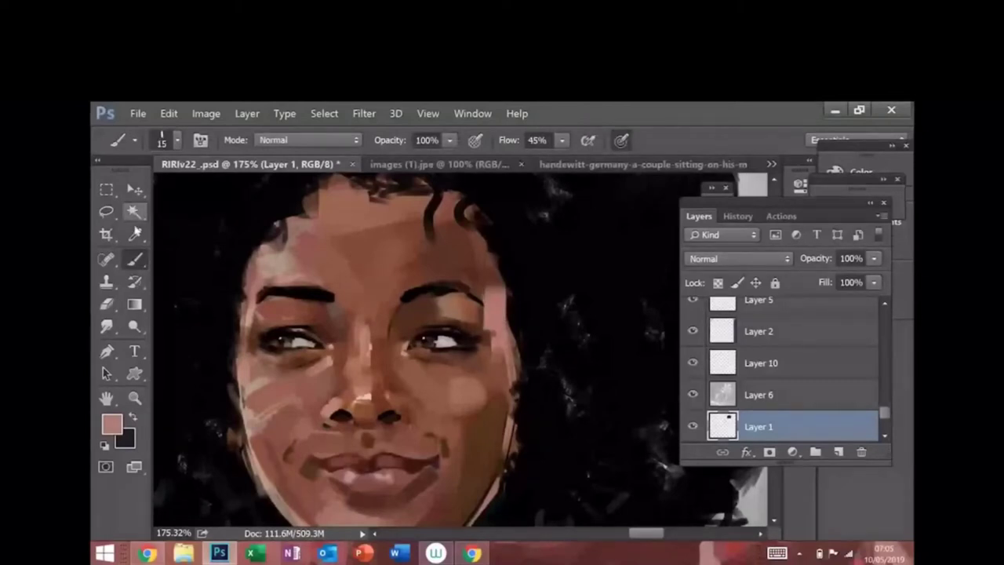
key("bracketleft")
key("bracketleft")
key("bracketleft")
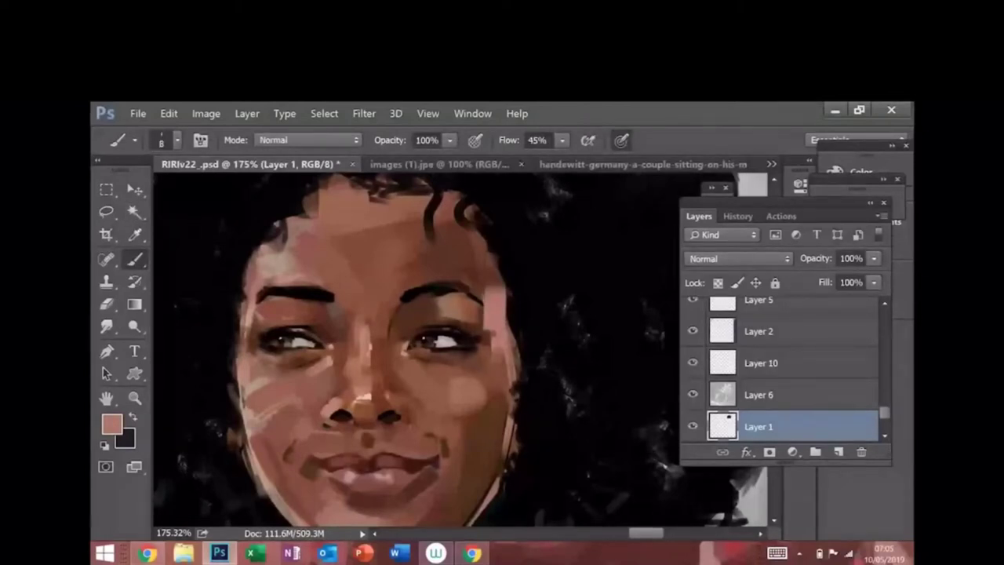
key("bracketright")
key("bracketright")
key("bracketright")
key("bracketleft")
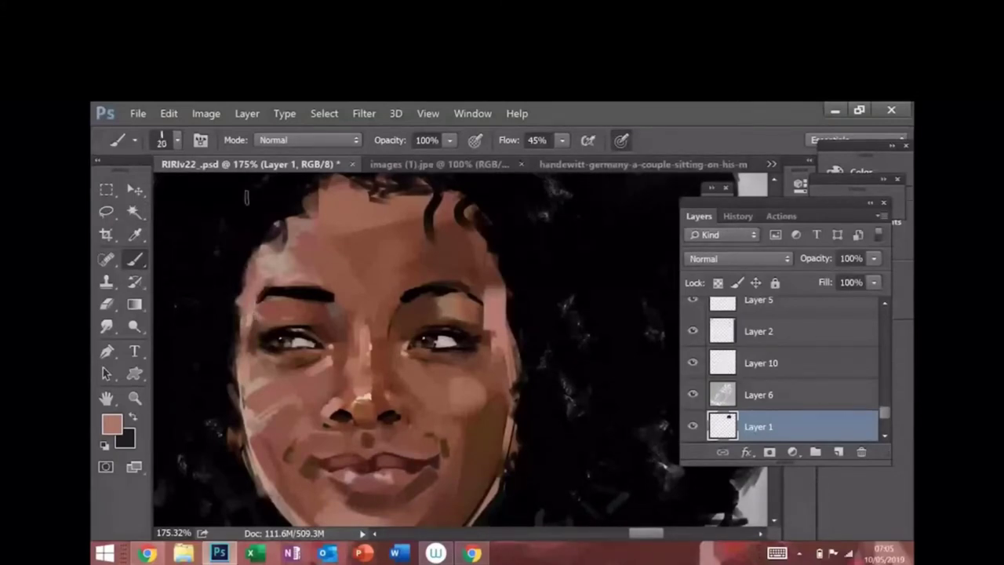
key("bracketright")
left_click(871, 312)
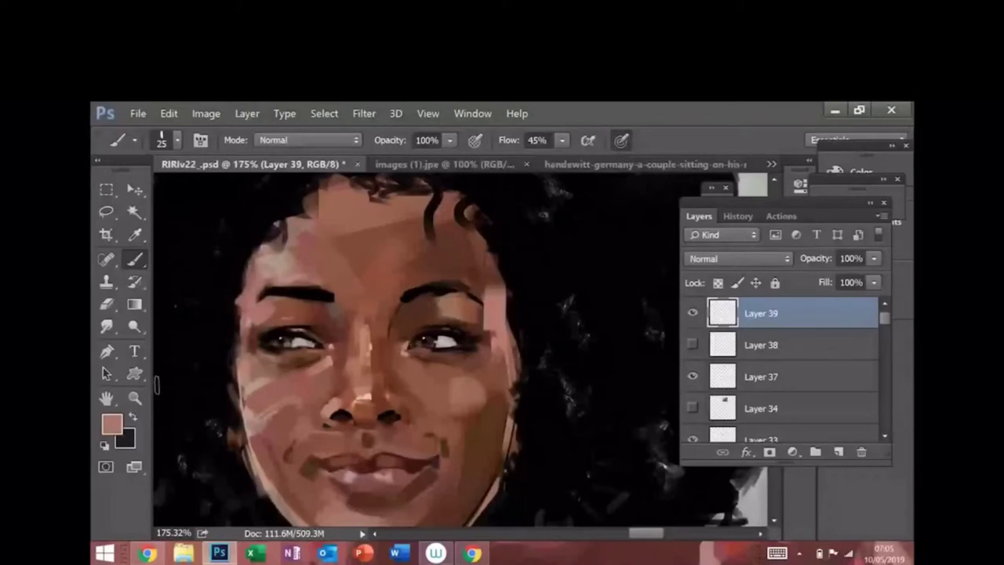
Step: Sample a light pink cheek tone and dab it on the upper lip and mouth corners with a 7–9 px brush
key("i")
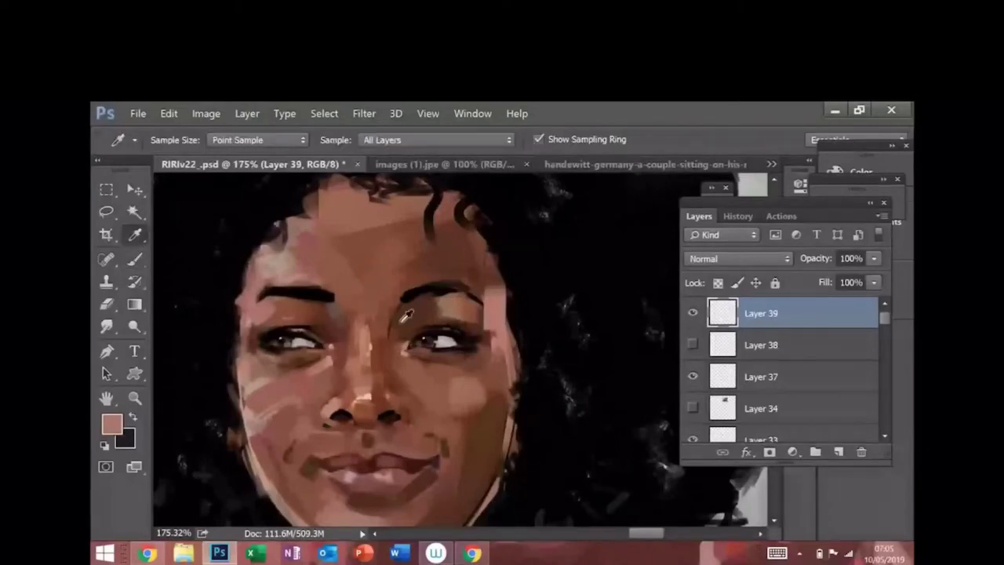
left_click(406, 315)
left_click(247, 457)
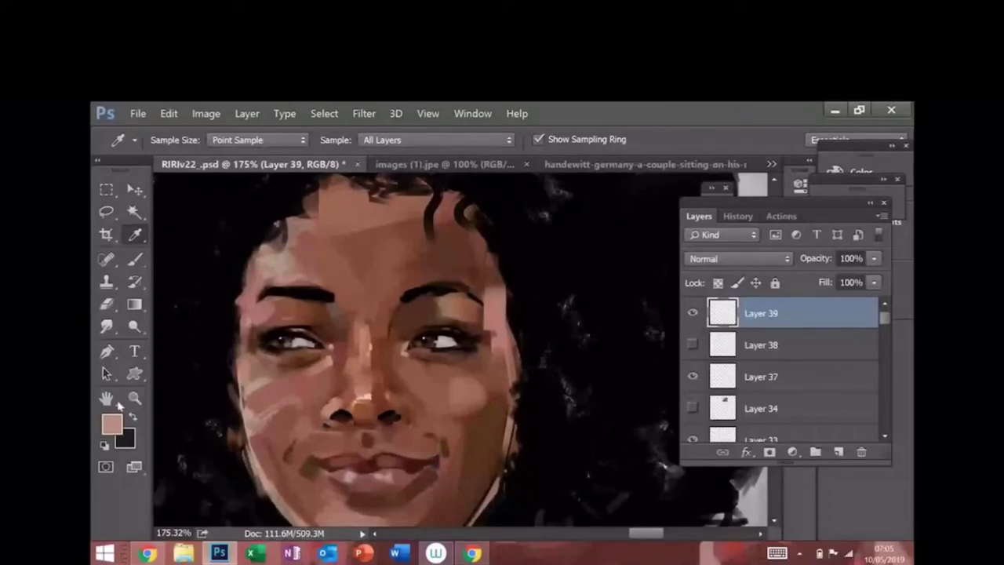
key("b")
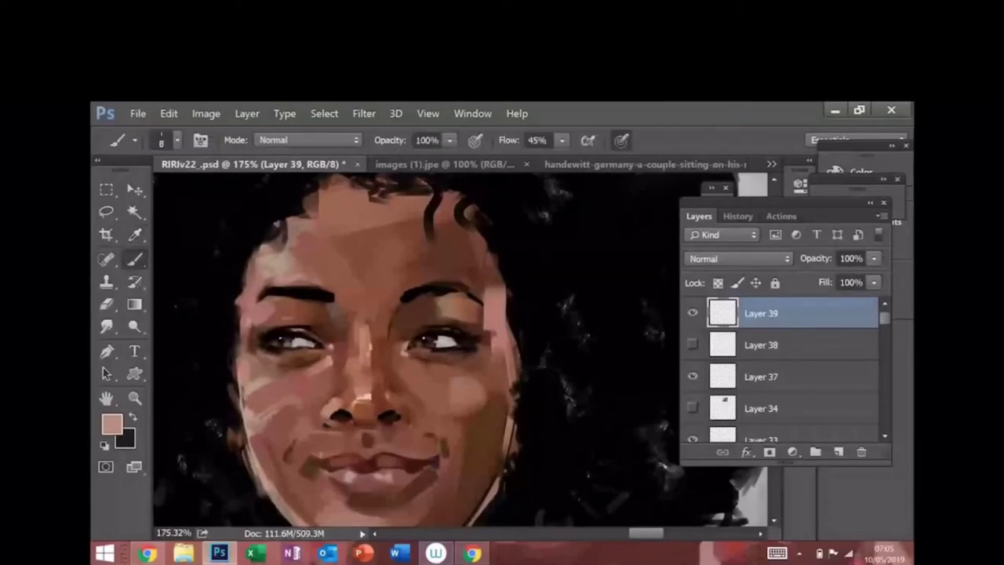
key("bracketleft")
key("bracketright")
key("bracketright")
left_click_drag(288, 443, 288, 453)
left_click(441, 436)
key("bracketleft")
key("bracketleft")
left_click_drag(321, 455, 342, 459)
Step: Sample a dark brown, set the brush to 15 px, and pan toward the neck
key("bracketright")
key("bracketright")
key("bracketright")
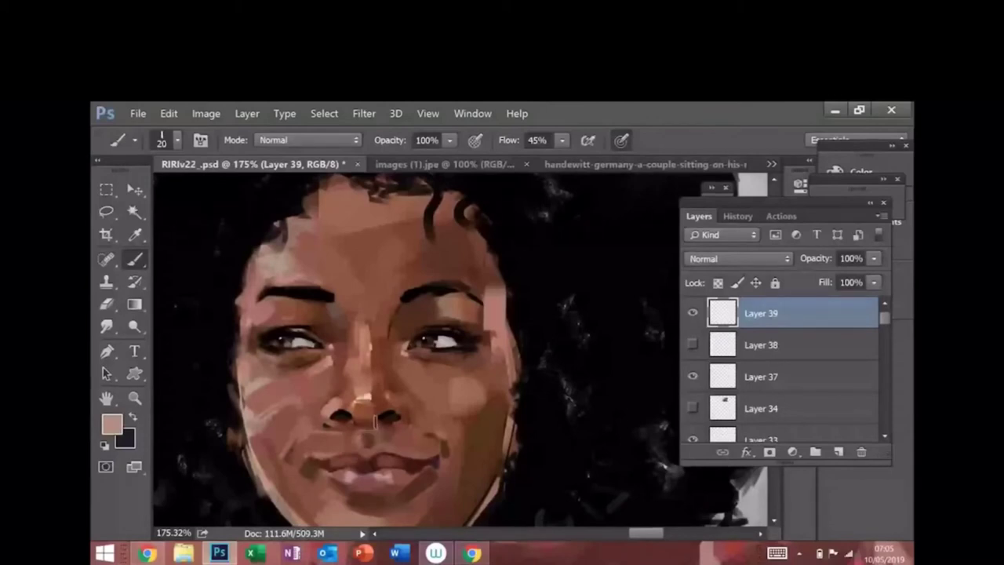
left_click(138, 237)
left_click(163, 284)
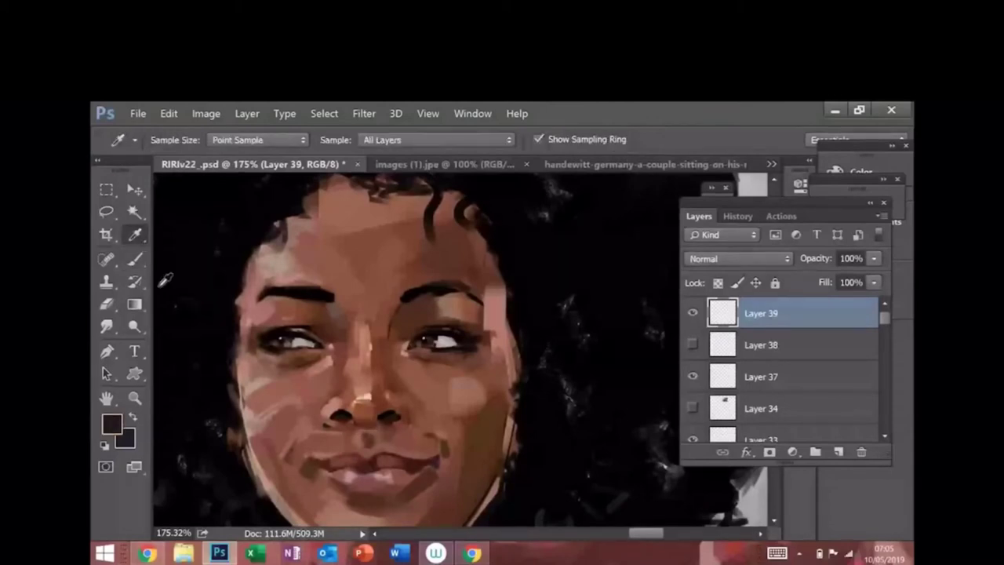
key("b")
key("bracketleft")
key("bracketleft")
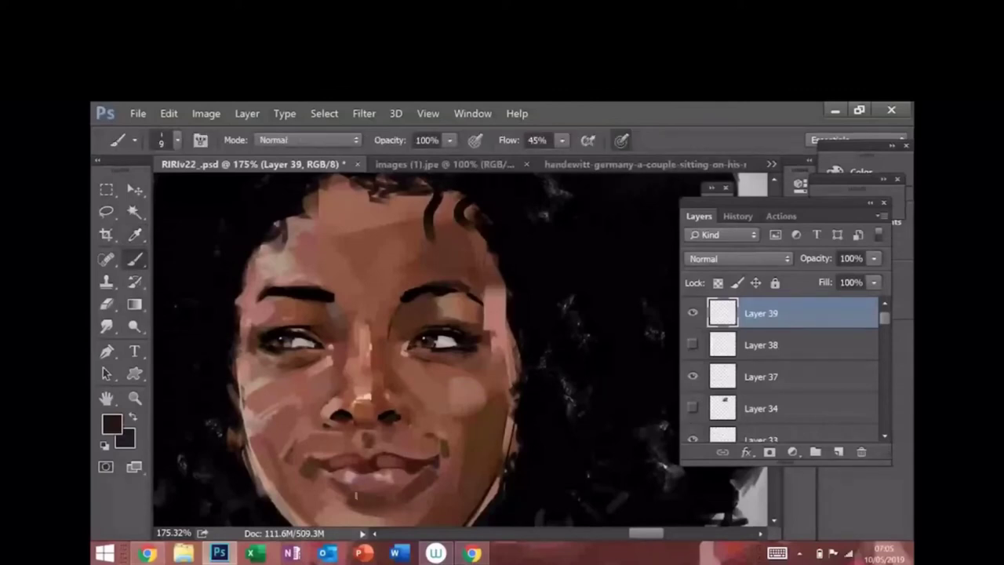
key("bracketright")
key("bracketright")
key("alt")
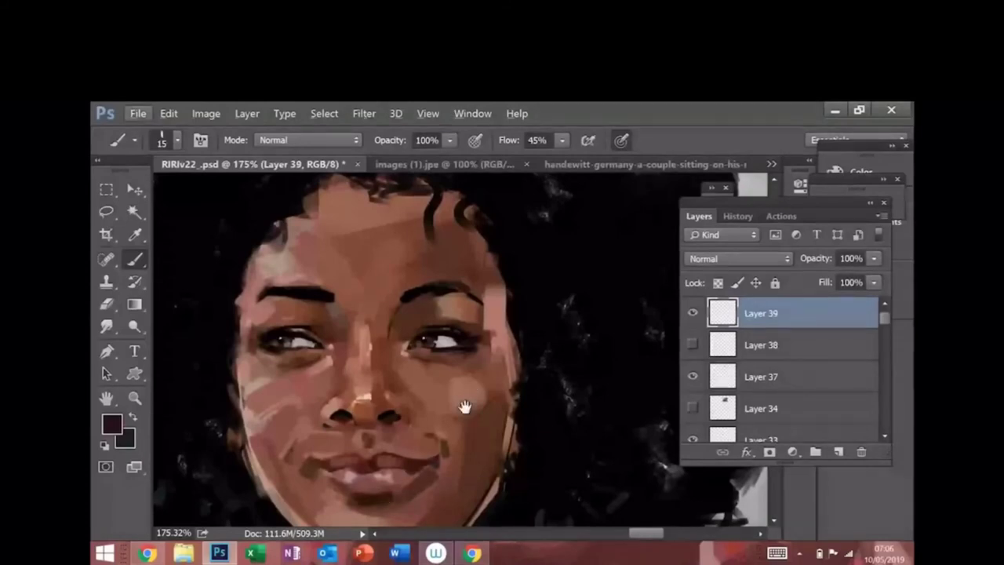
scroll(465, 407, "down", 3)
Step: Shade the nose tip and bridge with dark brown #6d4a37, then size the brush to 25 px
left_click(137, 233)
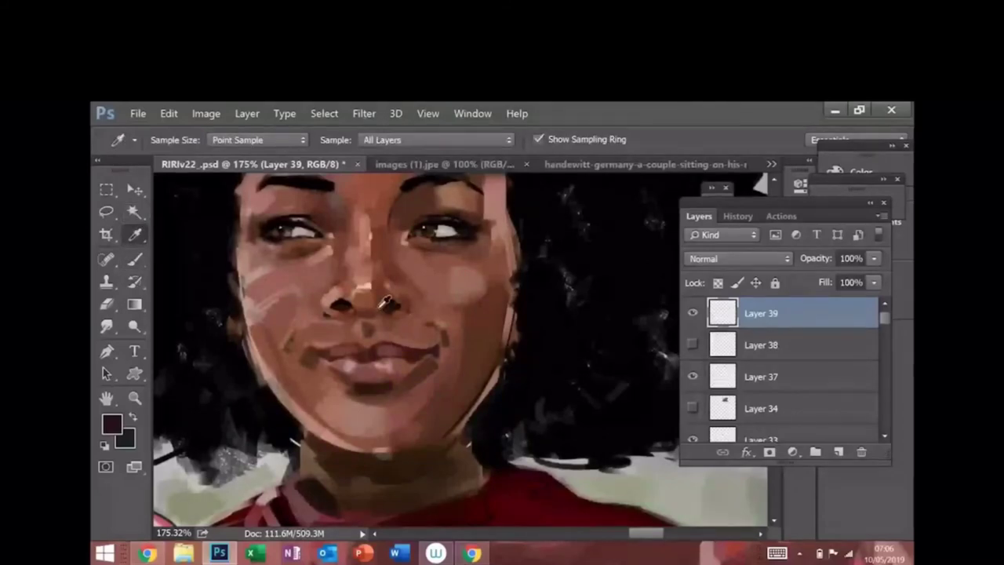
key("b")
left_click(111, 424)
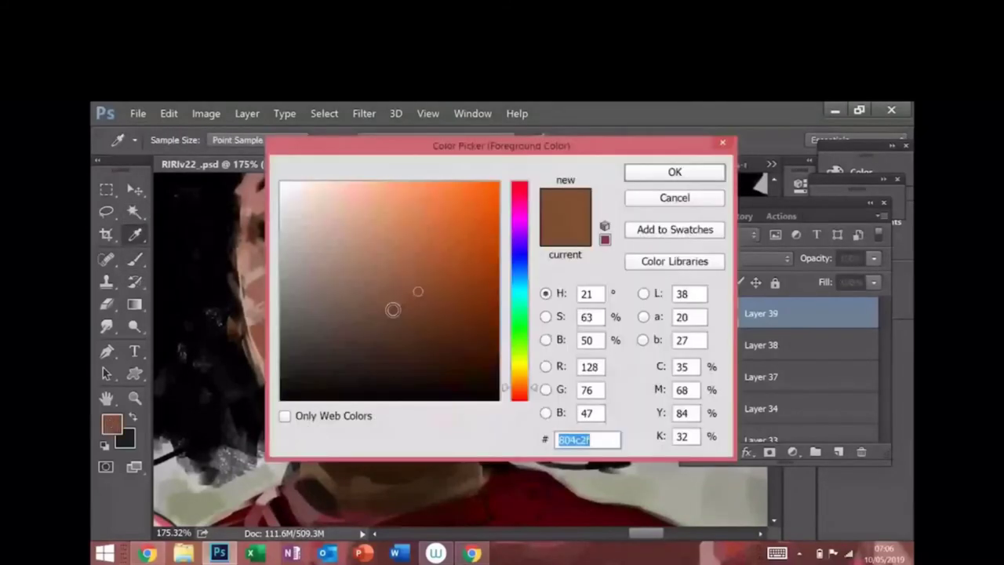
left_click(389, 305)
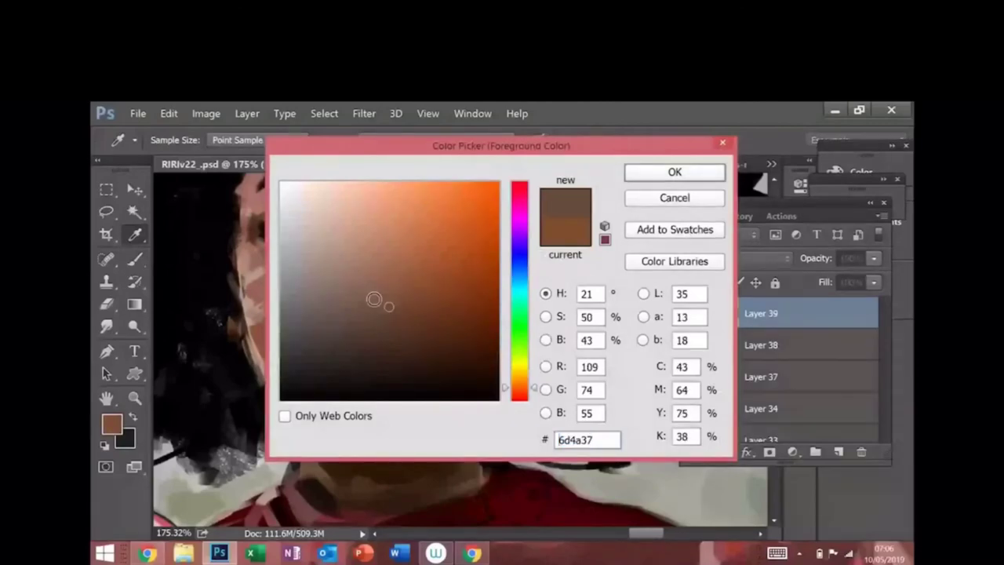
key("Return")
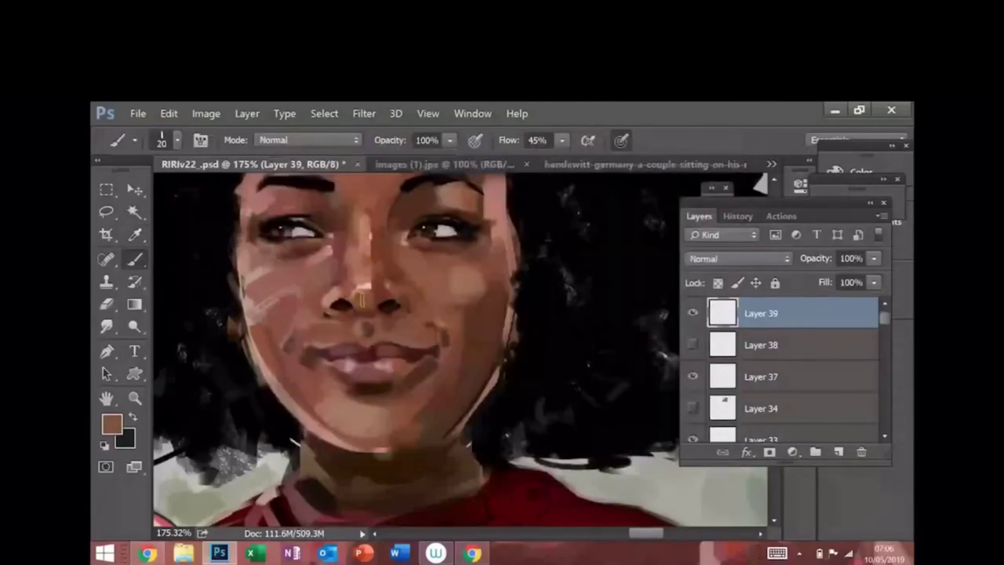
left_click_drag(361, 298, 371, 270)
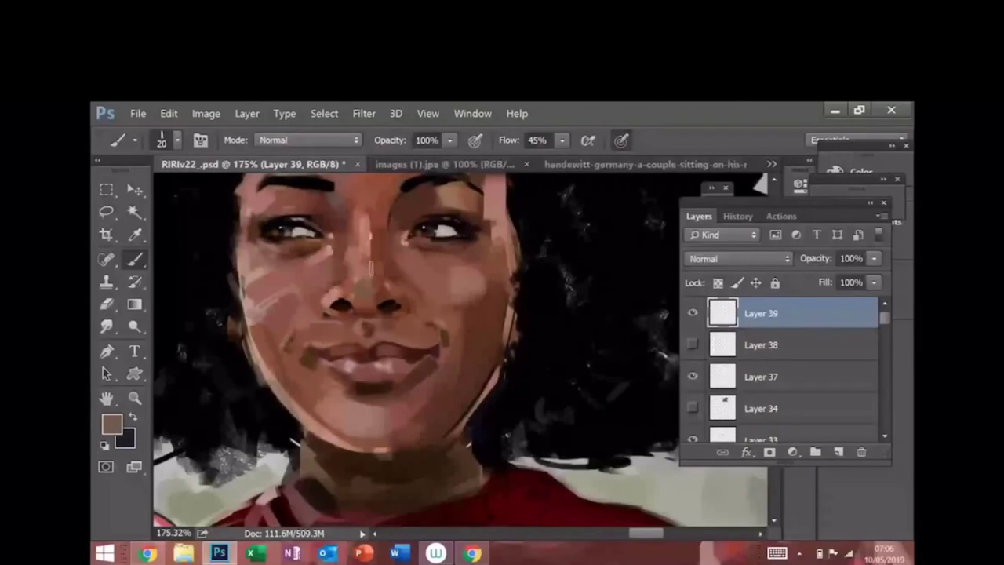
key("bracketleft")
key("bracketleft")
key("bracketright")
key("bracketright")
key("bracketright")
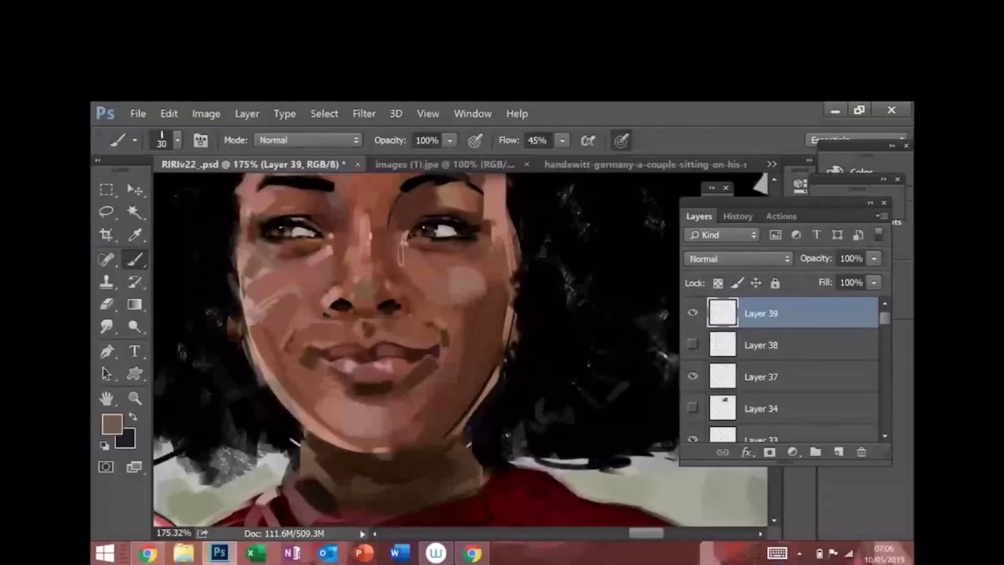
Step: Lasso a triangular cheek area below the right eye
key("bracketleft")
key("l")
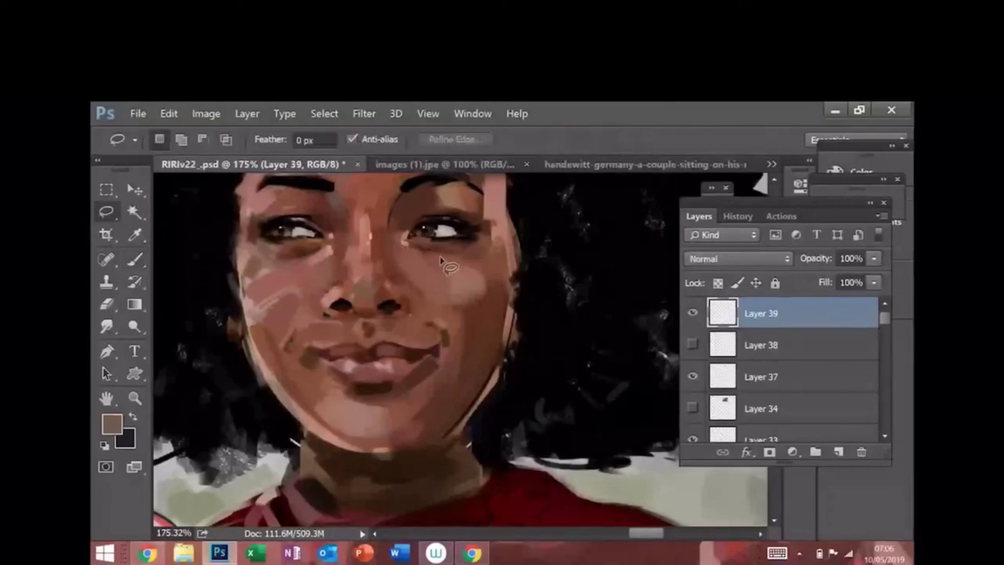
left_click_drag(466, 252, 400, 255)
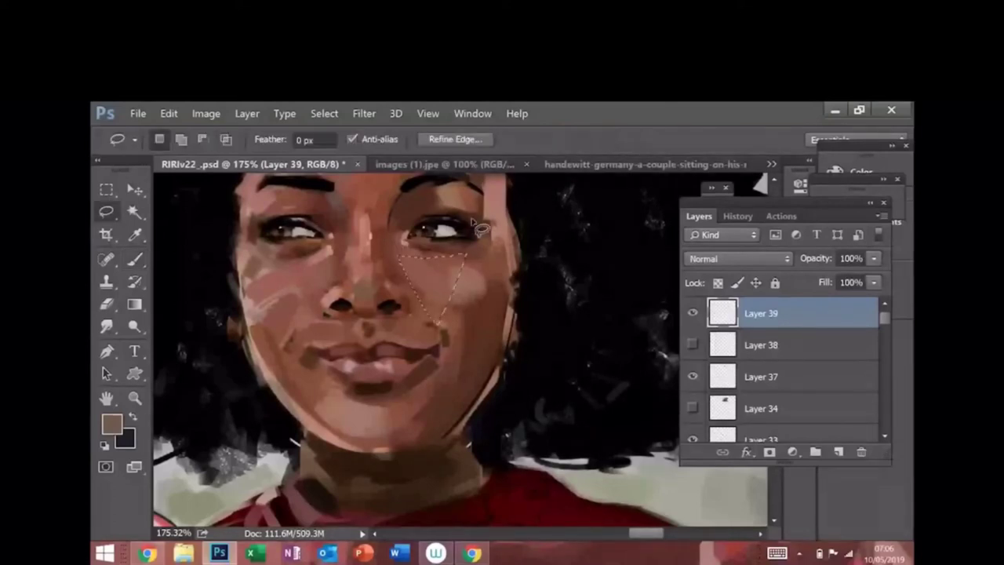
left_click(135, 259)
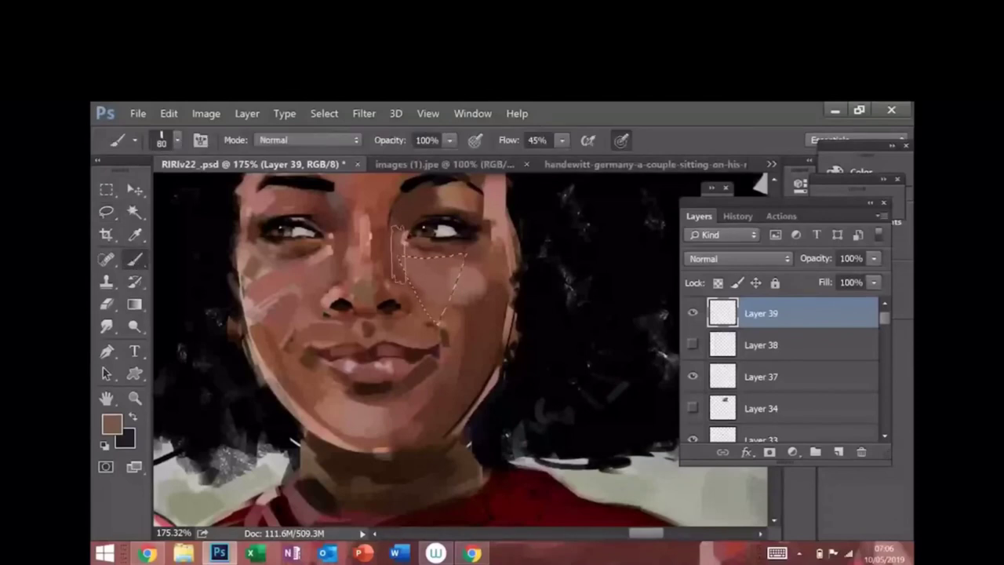